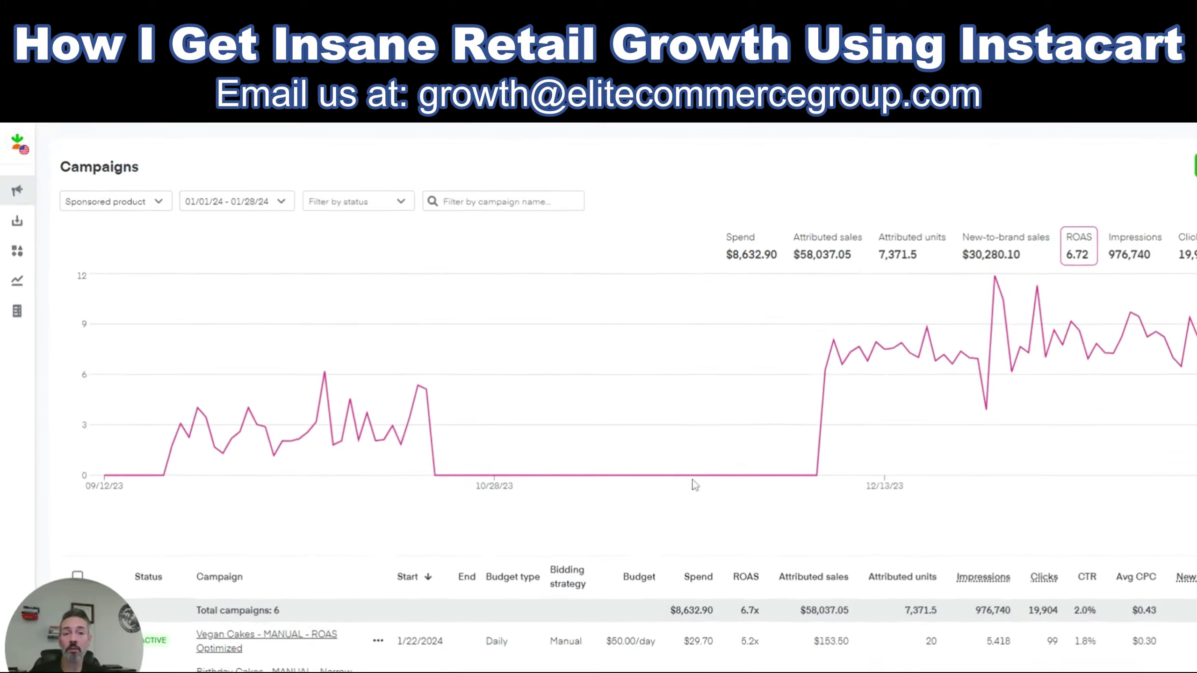
Set the campaigns report to a custom date range from 09/12/23 to 10/26/23
click(238, 202)
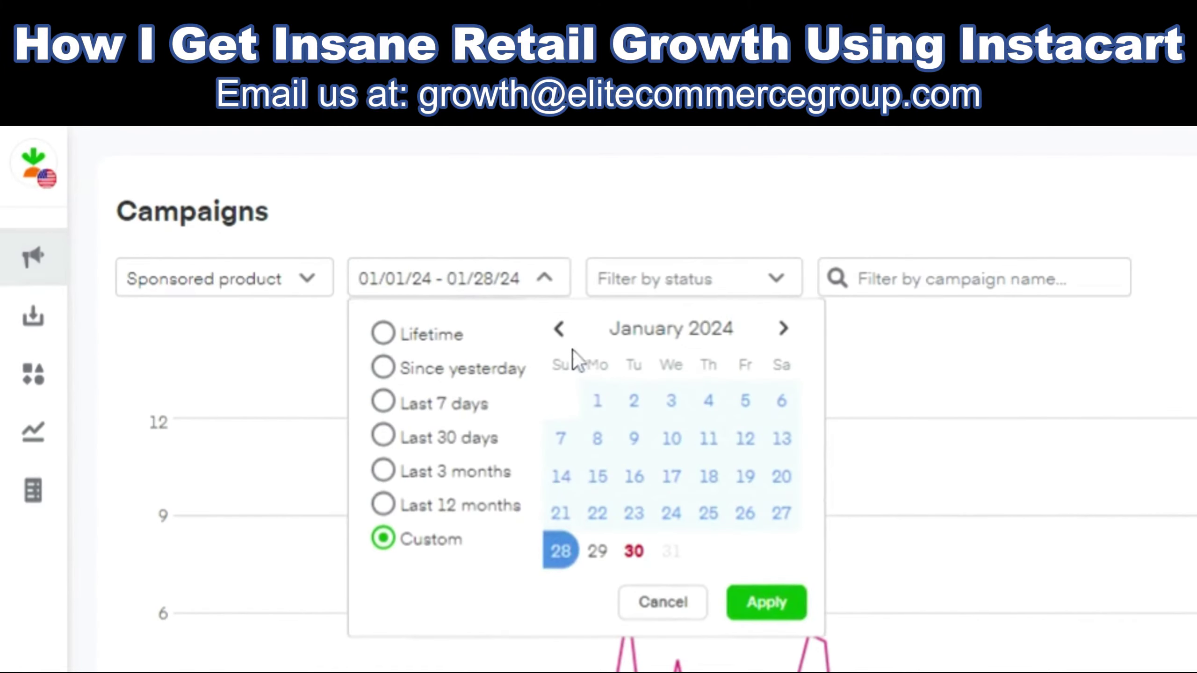
click(560, 329)
click(560, 329)
click(561, 329)
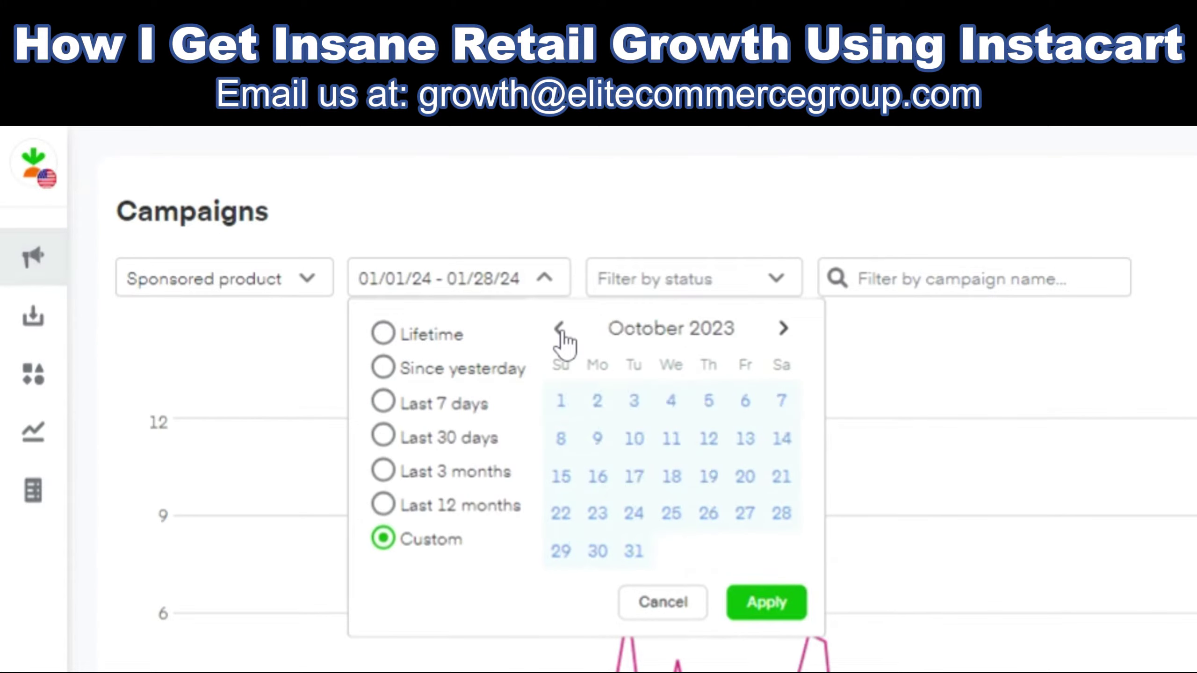
click(560, 329)
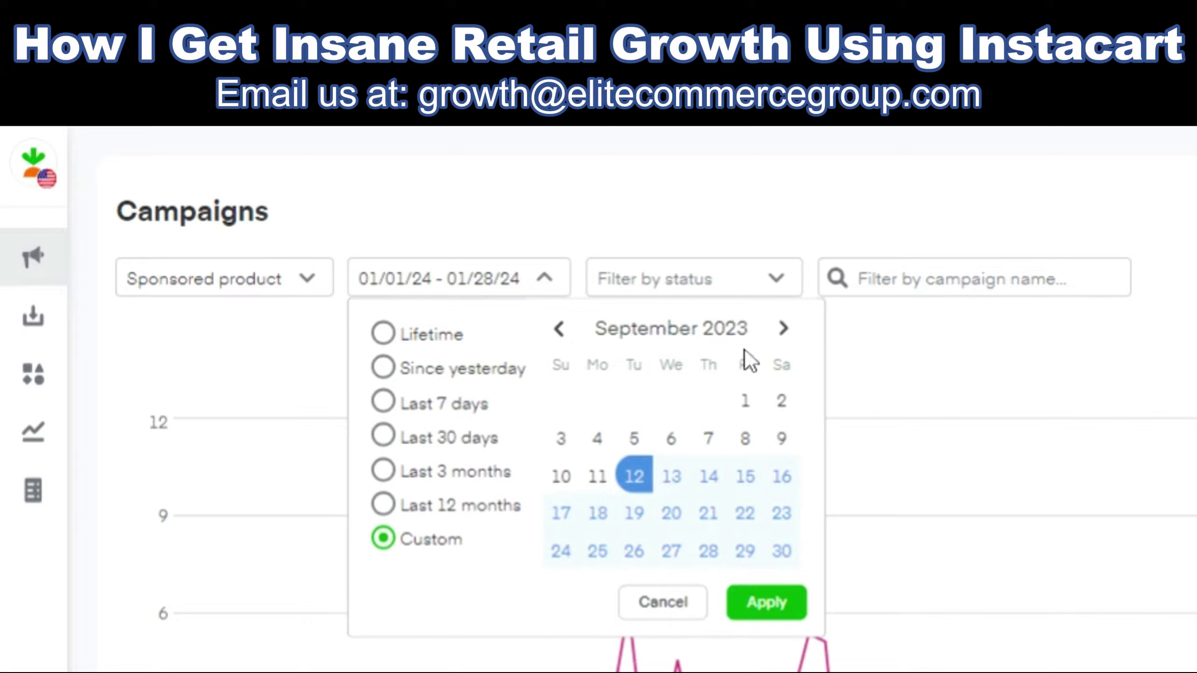
click(783, 329)
click(706, 513)
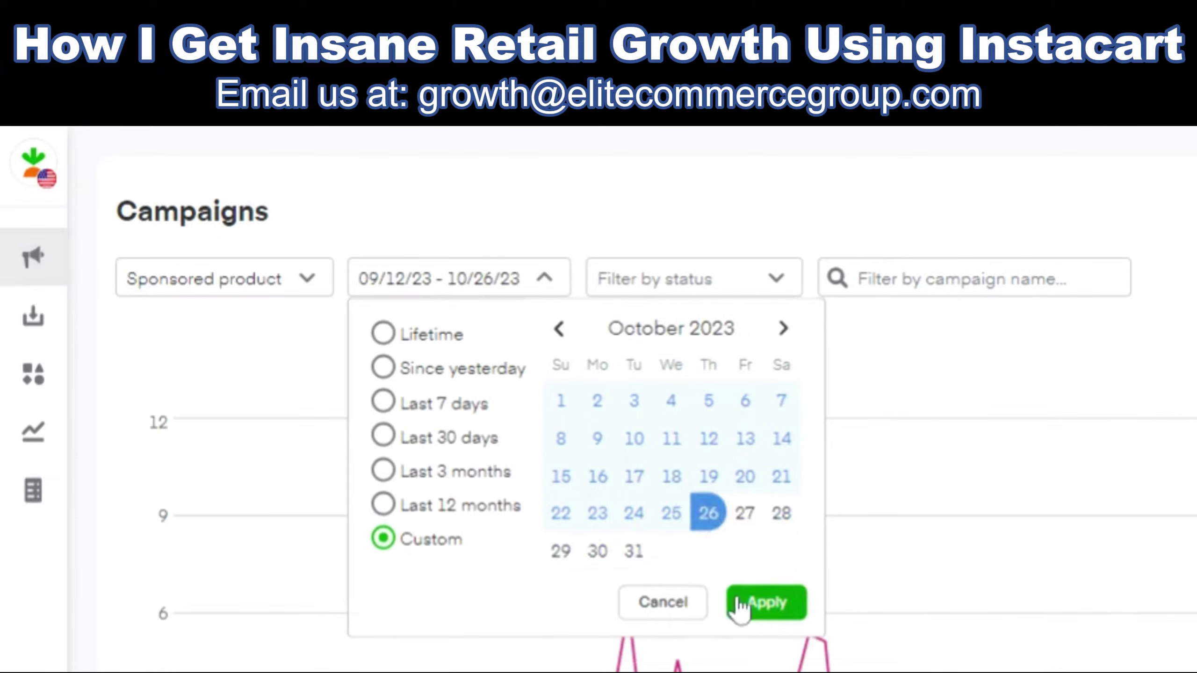
click(761, 608)
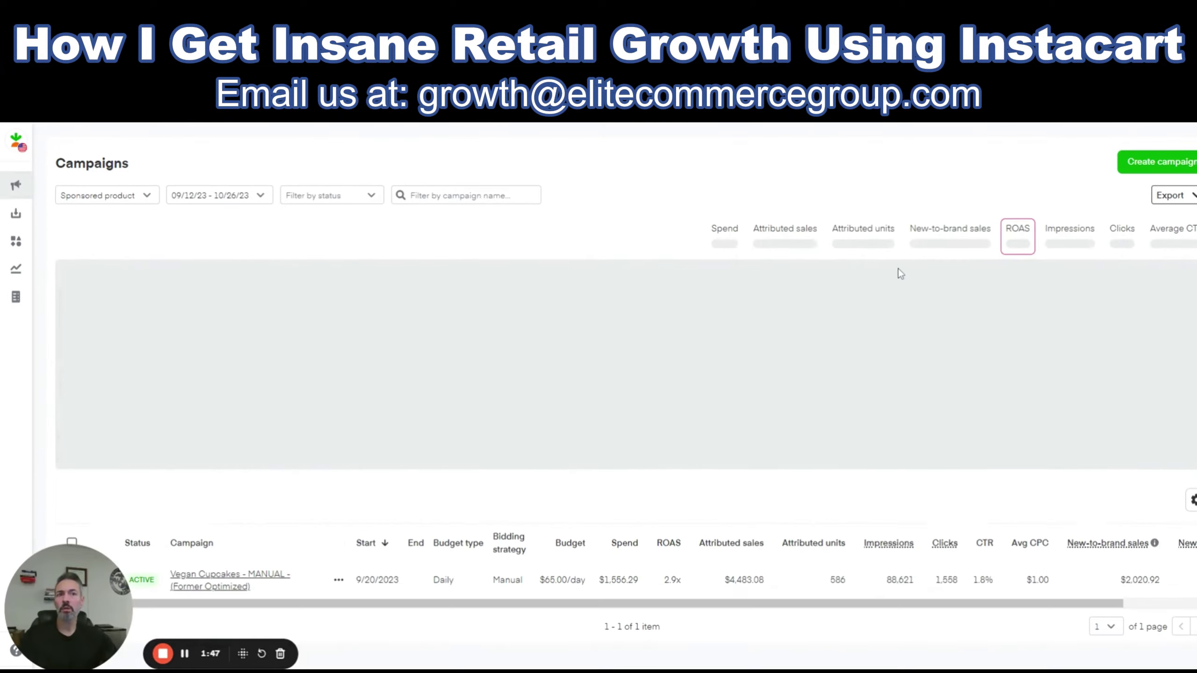
Change the campaigns report's custom date range to 01/01/24 through 01/29/24
mouse_move(382, 267)
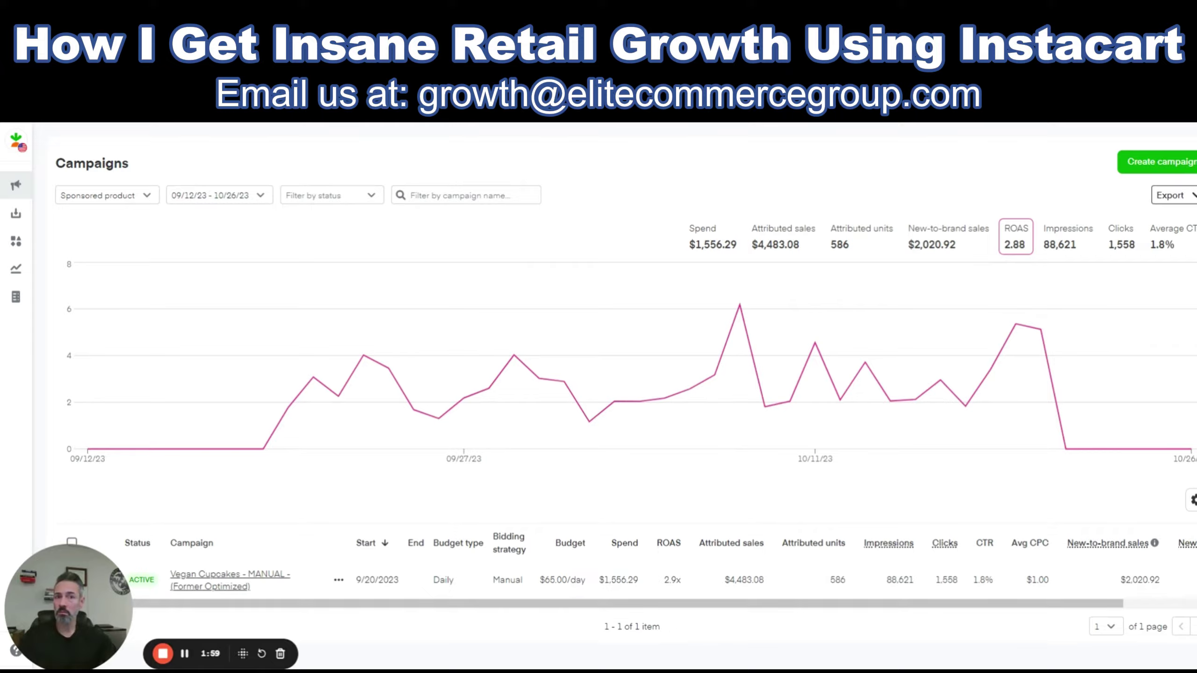
click(216, 195)
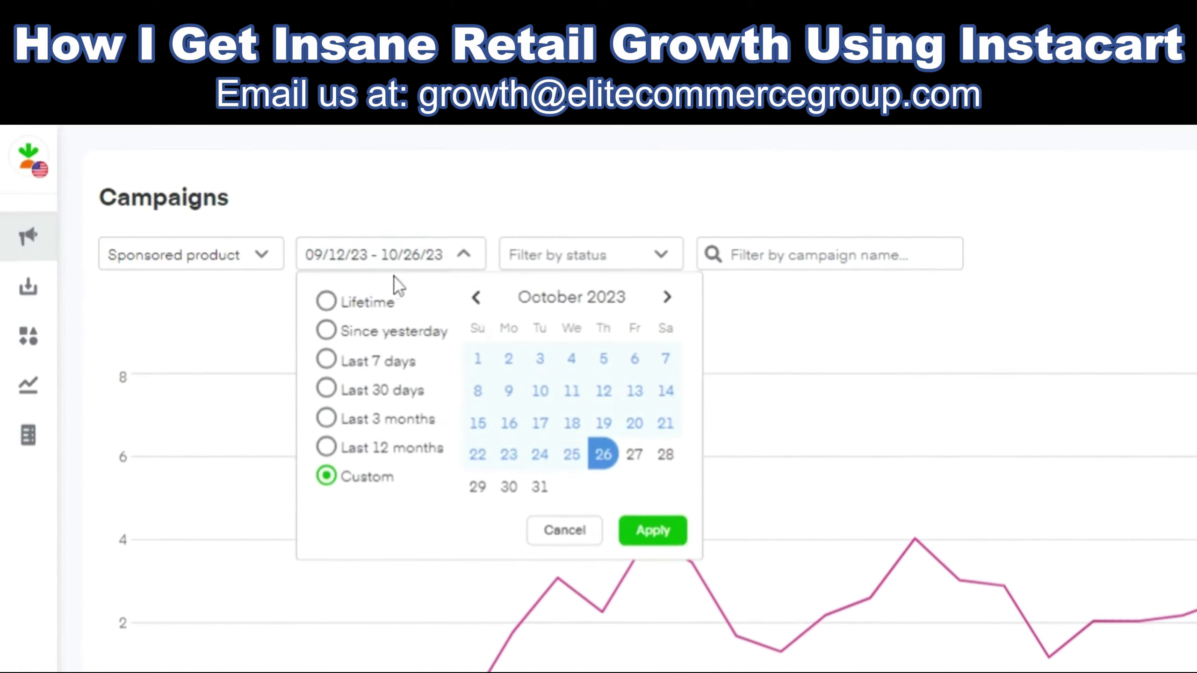
click(667, 297)
click(667, 296)
click(667, 297)
click(668, 297)
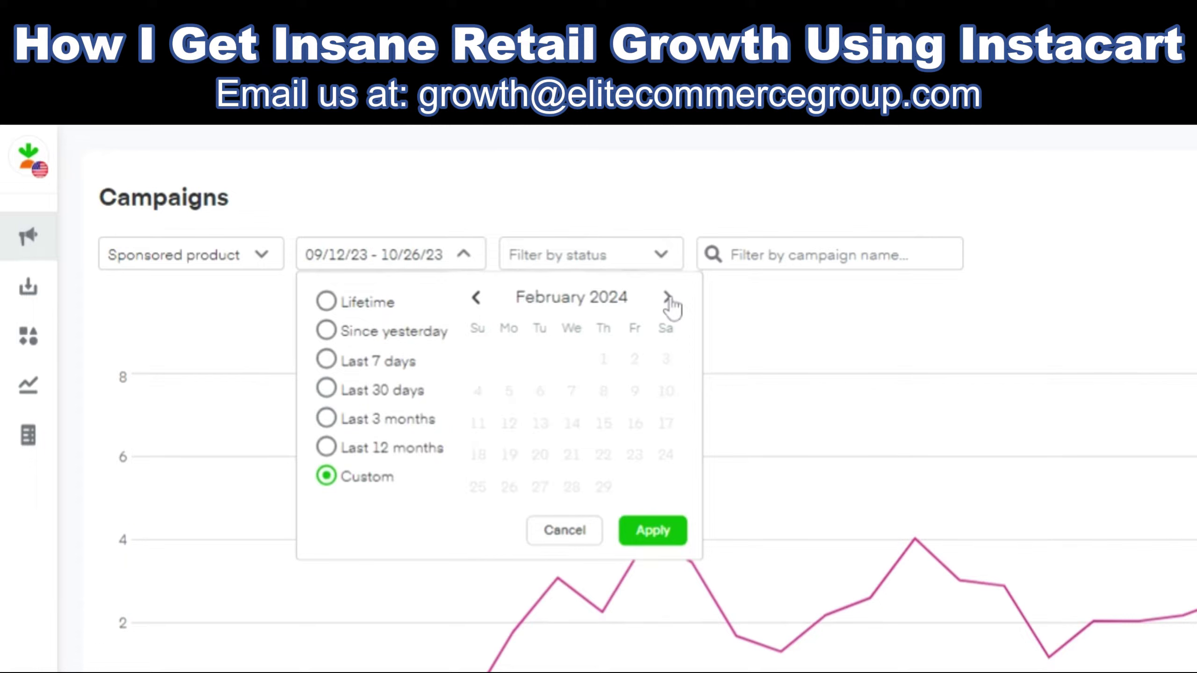
click(473, 297)
click(508, 359)
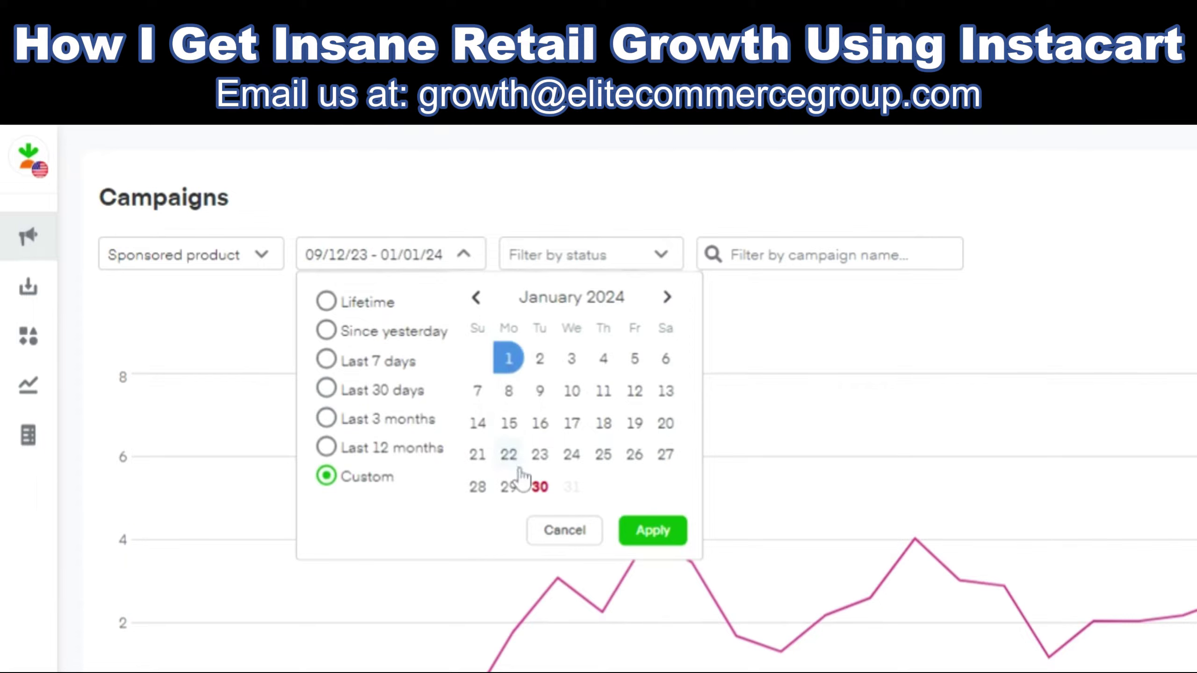
click(508, 488)
click(510, 360)
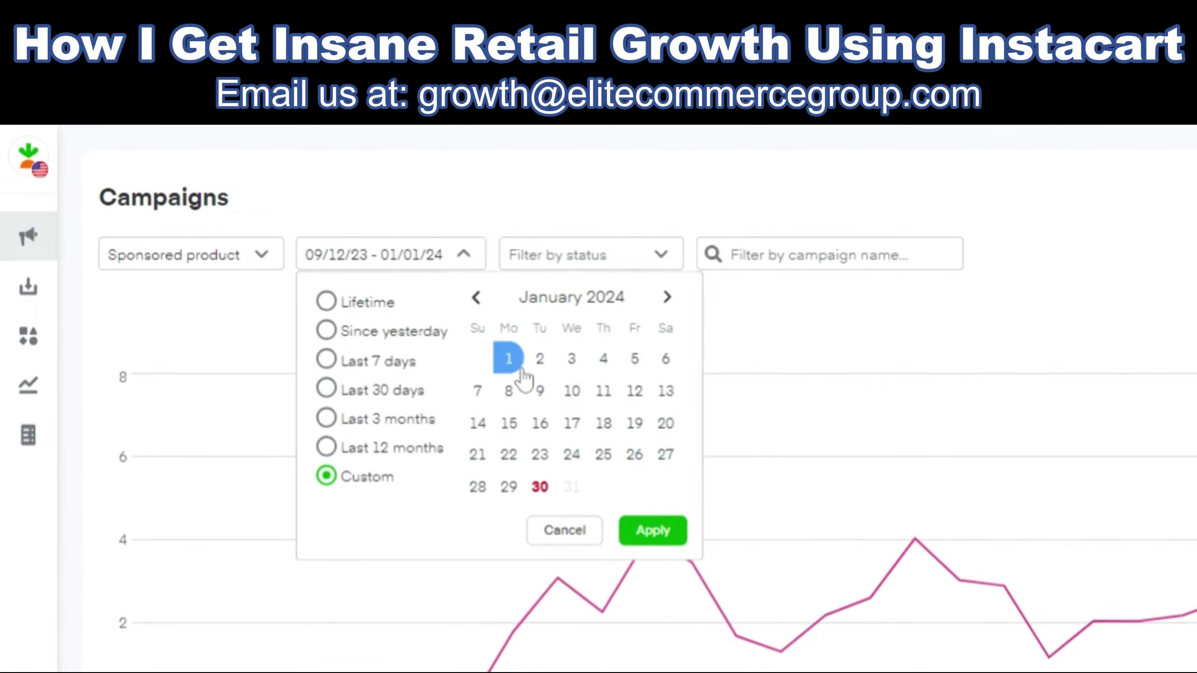
click(508, 487)
click(650, 532)
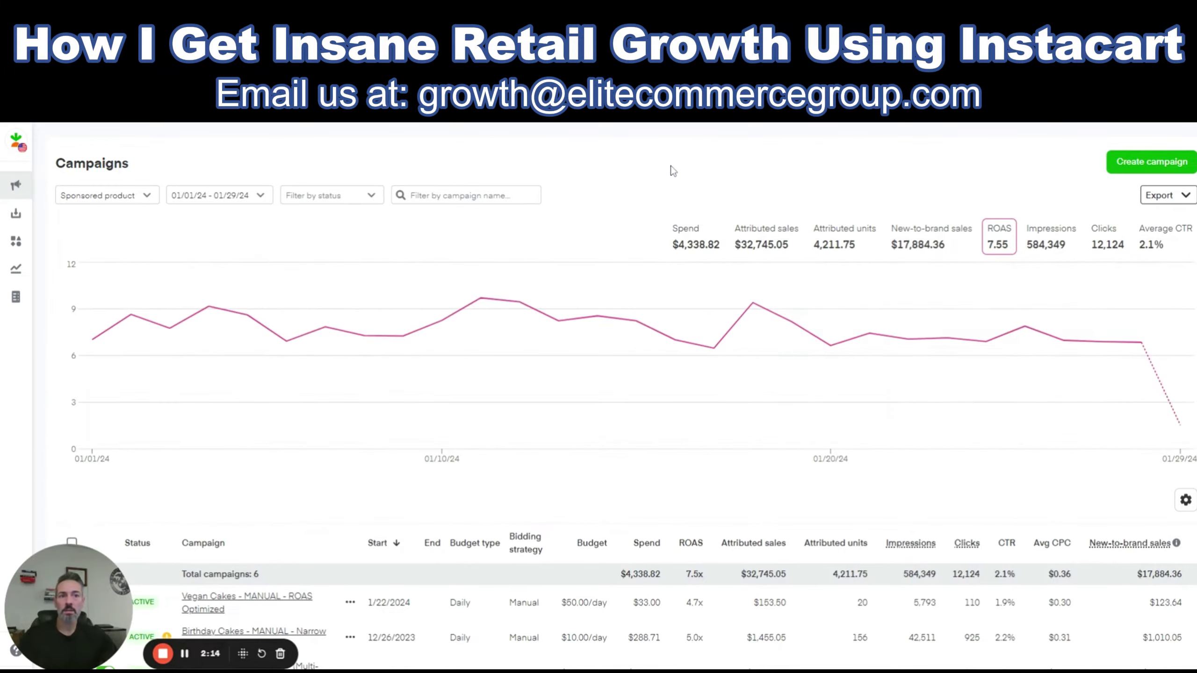
Move the end of the campaigns report's date range to 01/26/24
click(235, 200)
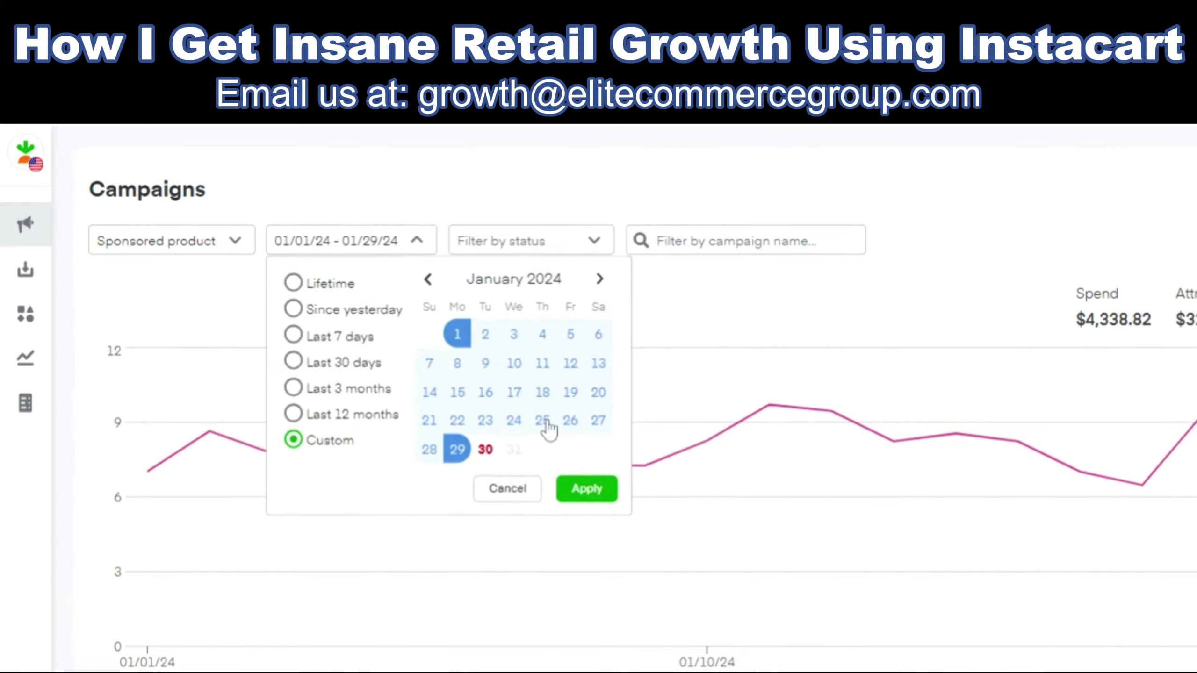
click(570, 421)
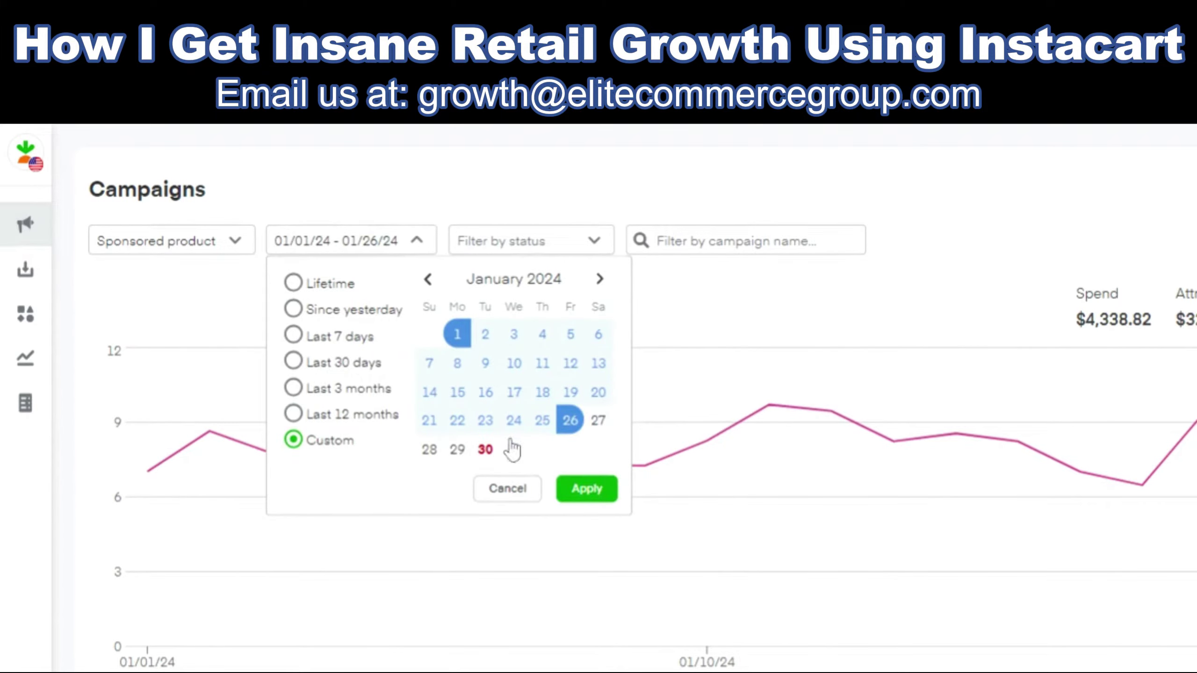
click(584, 490)
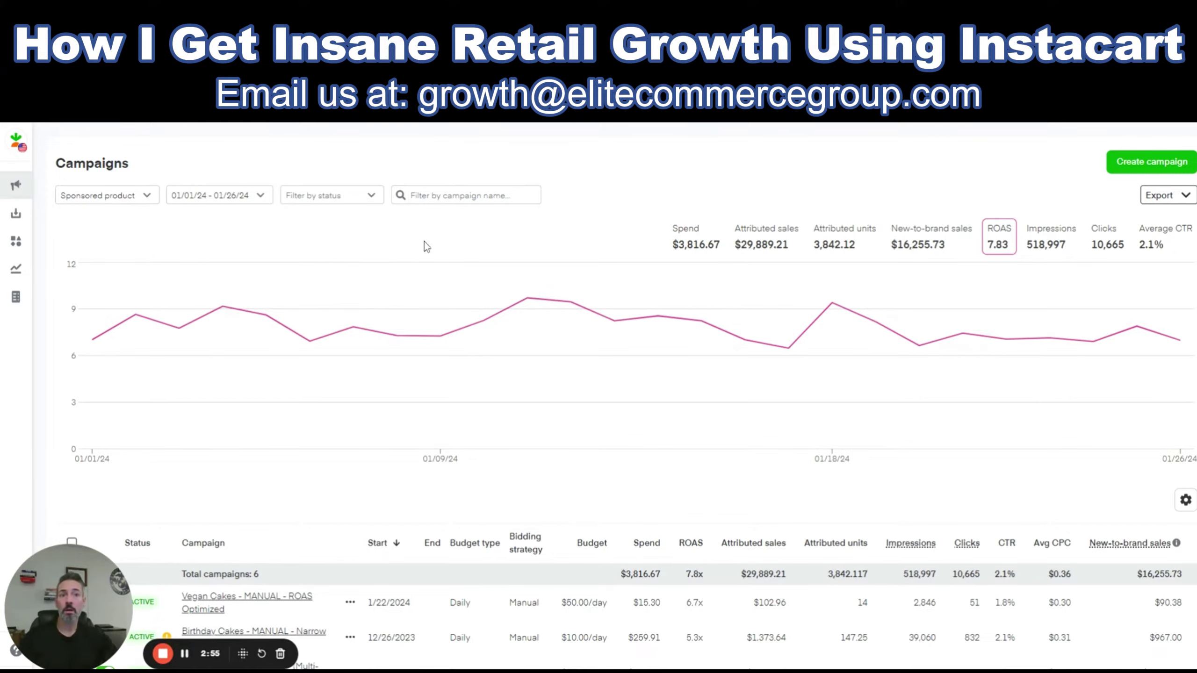
Switch the campaigns report back to the 09/12/23 to 10/26/23 date range
click(238, 197)
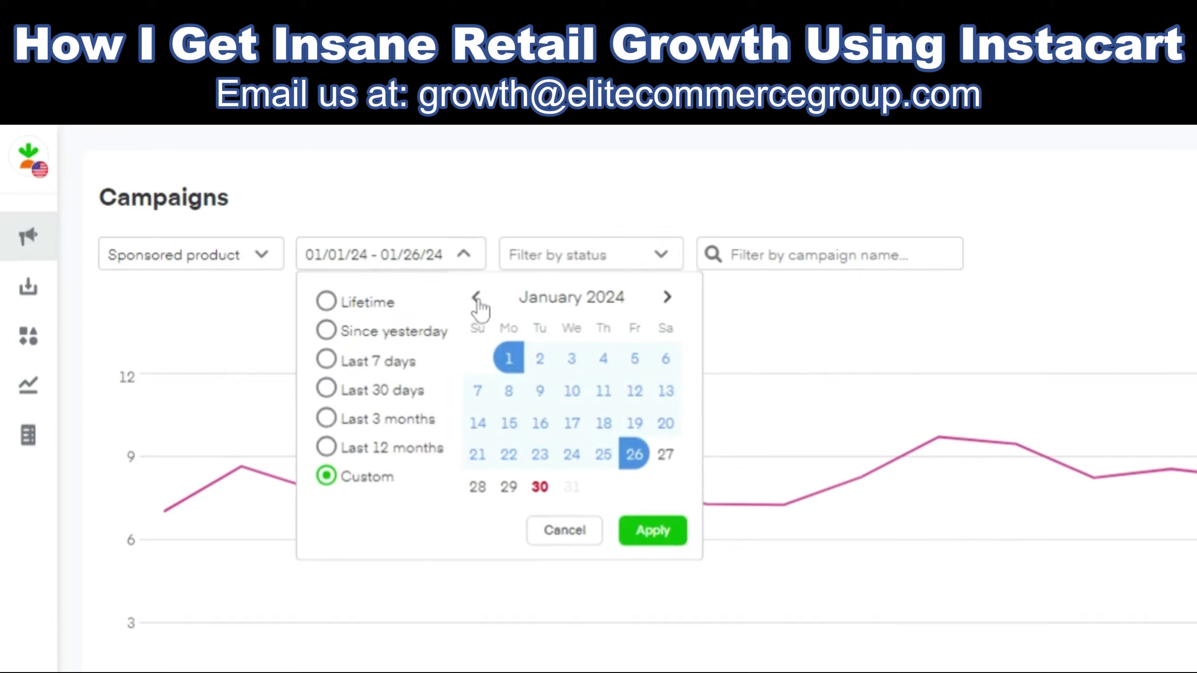
click(476, 298)
click(477, 297)
click(476, 297)
click(476, 298)
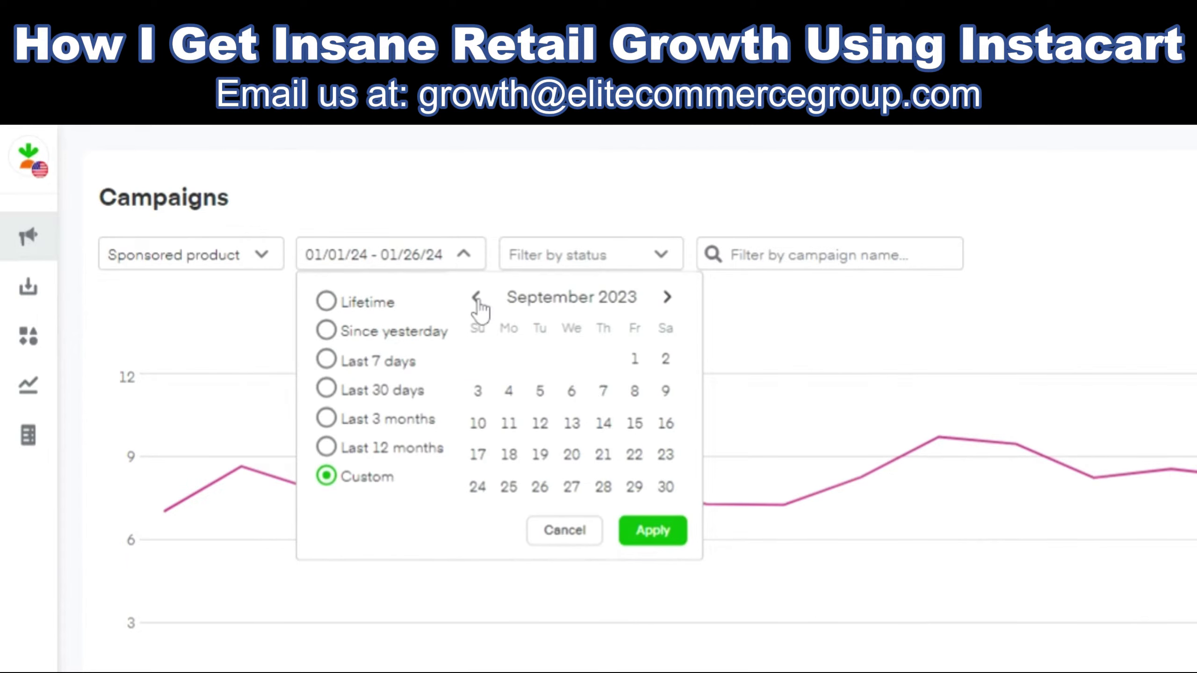
click(540, 425)
click(667, 298)
click(605, 460)
click(646, 535)
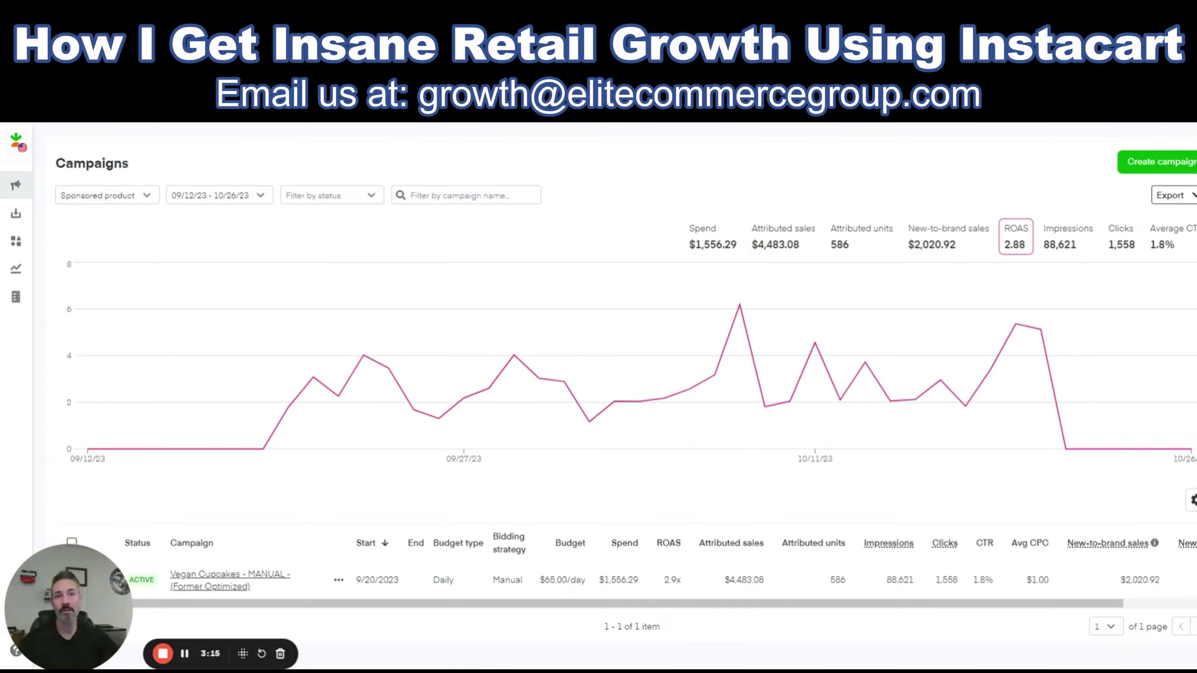
Set the campaigns report's custom date range to 01/01/24 through 01/11/24
click(219, 207)
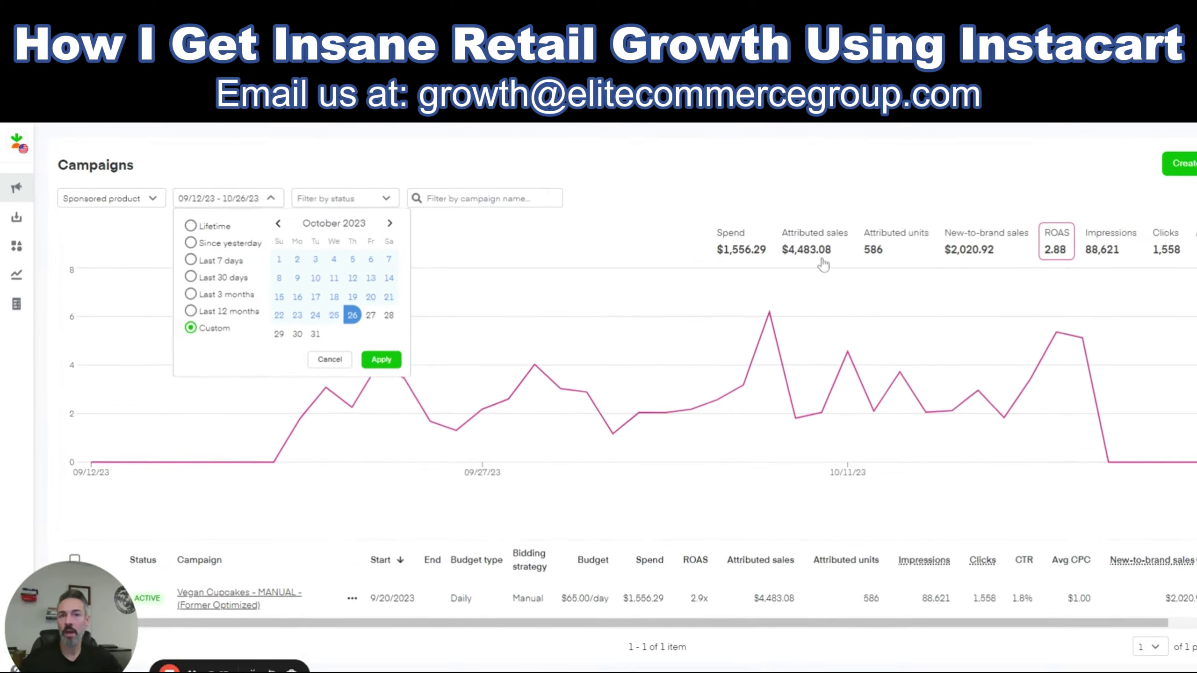
click(390, 223)
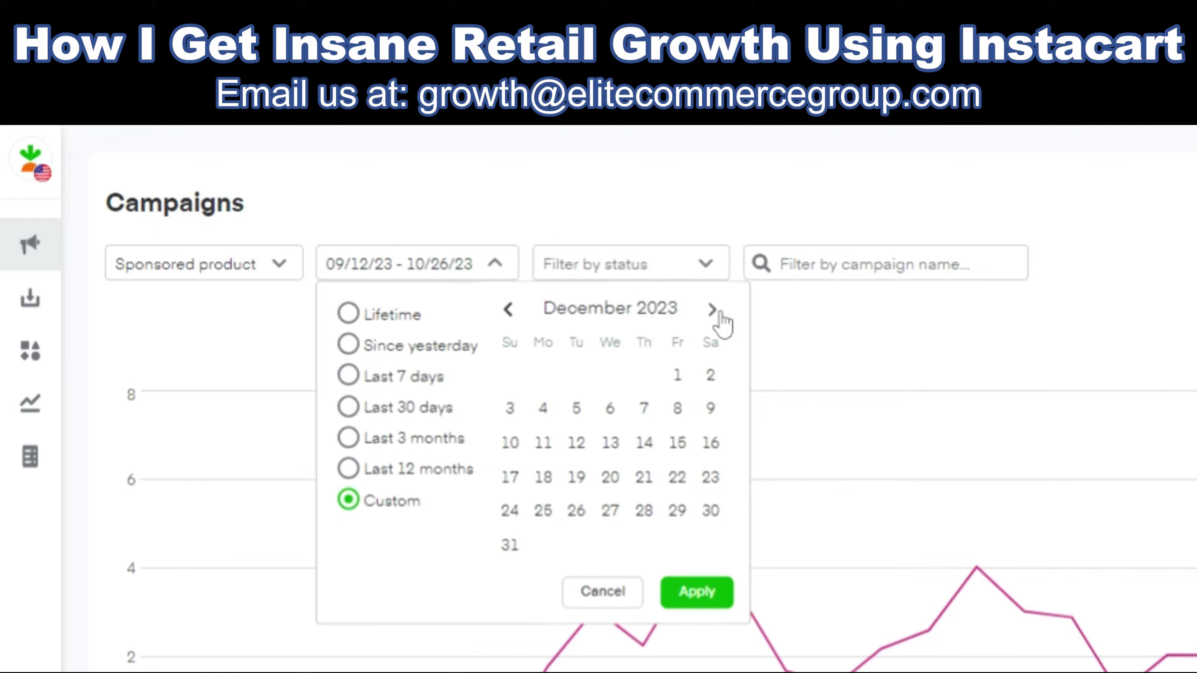
click(714, 312)
click(544, 377)
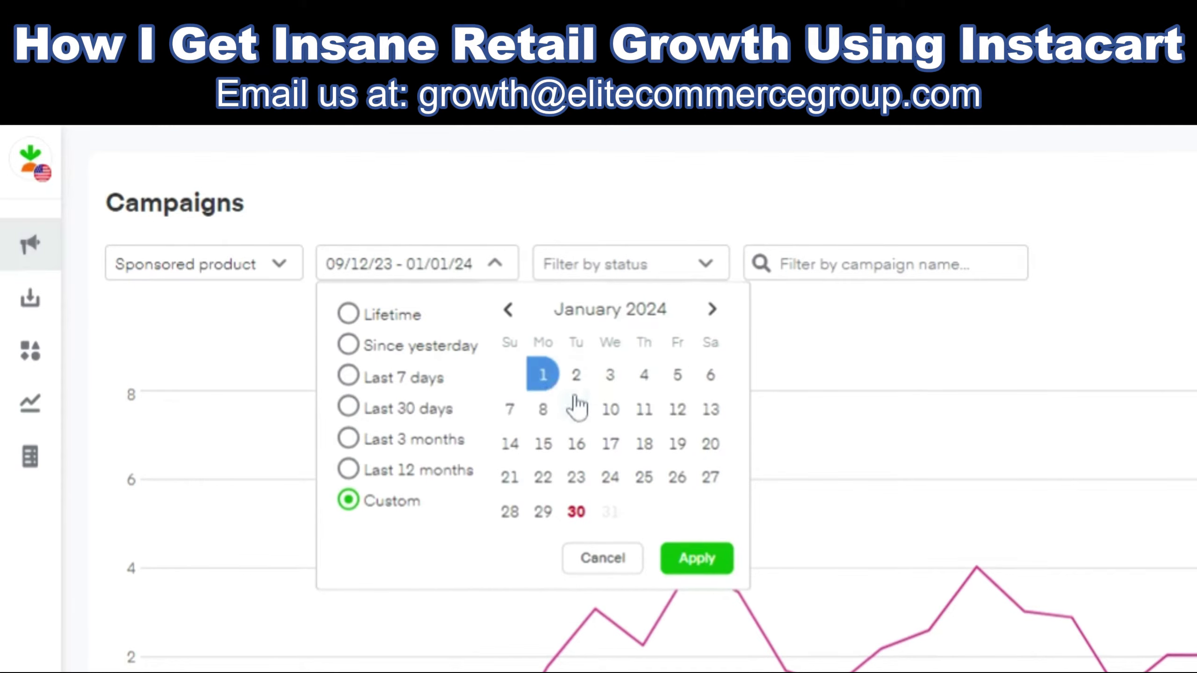
click(643, 417)
click(543, 375)
click(543, 375)
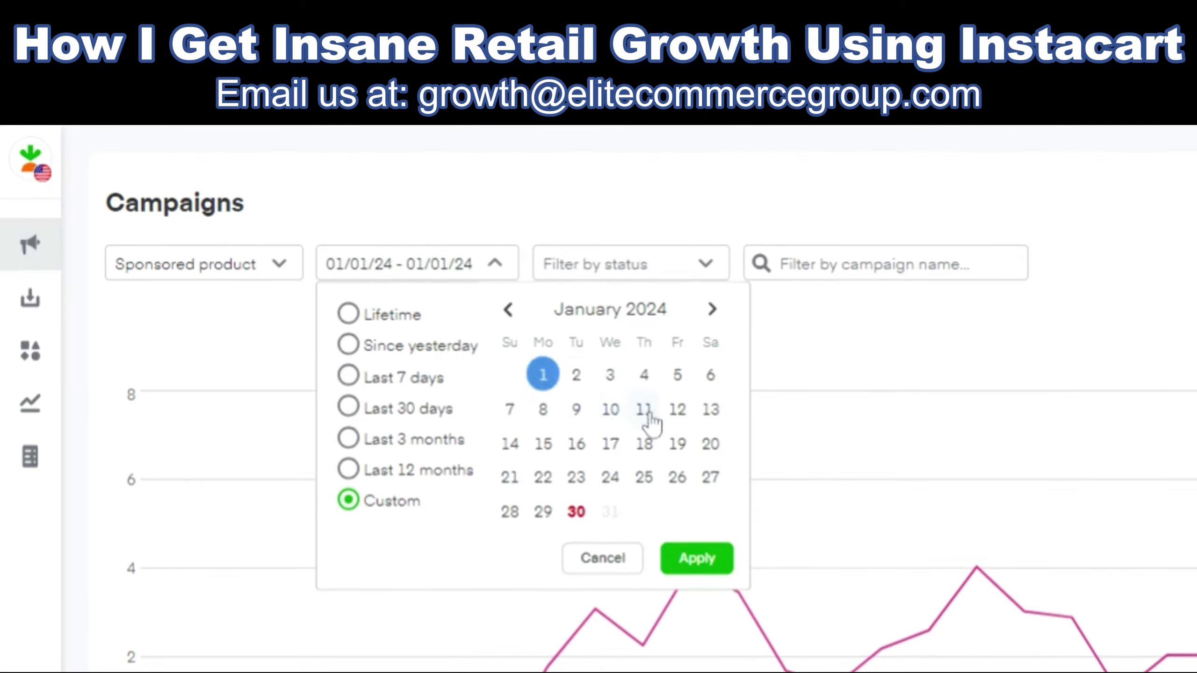
click(647, 415)
click(696, 559)
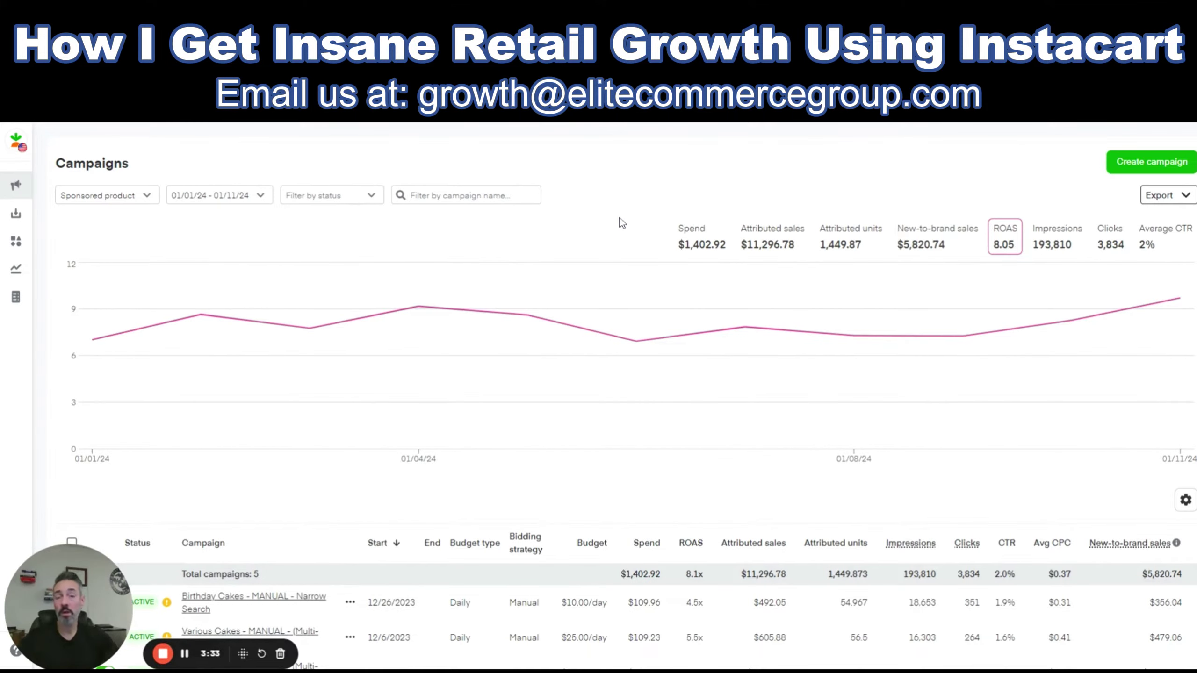
Extend the campaigns report's date range so that it ends on 01/12/24
click(260, 197)
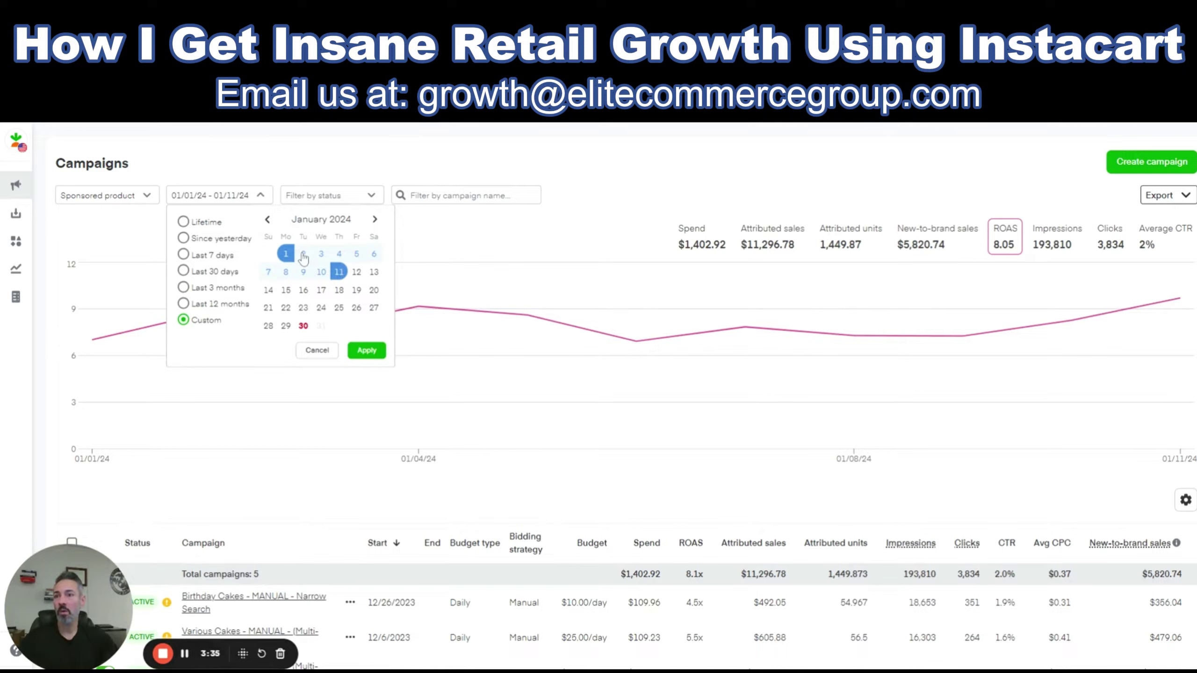
click(356, 272)
click(362, 348)
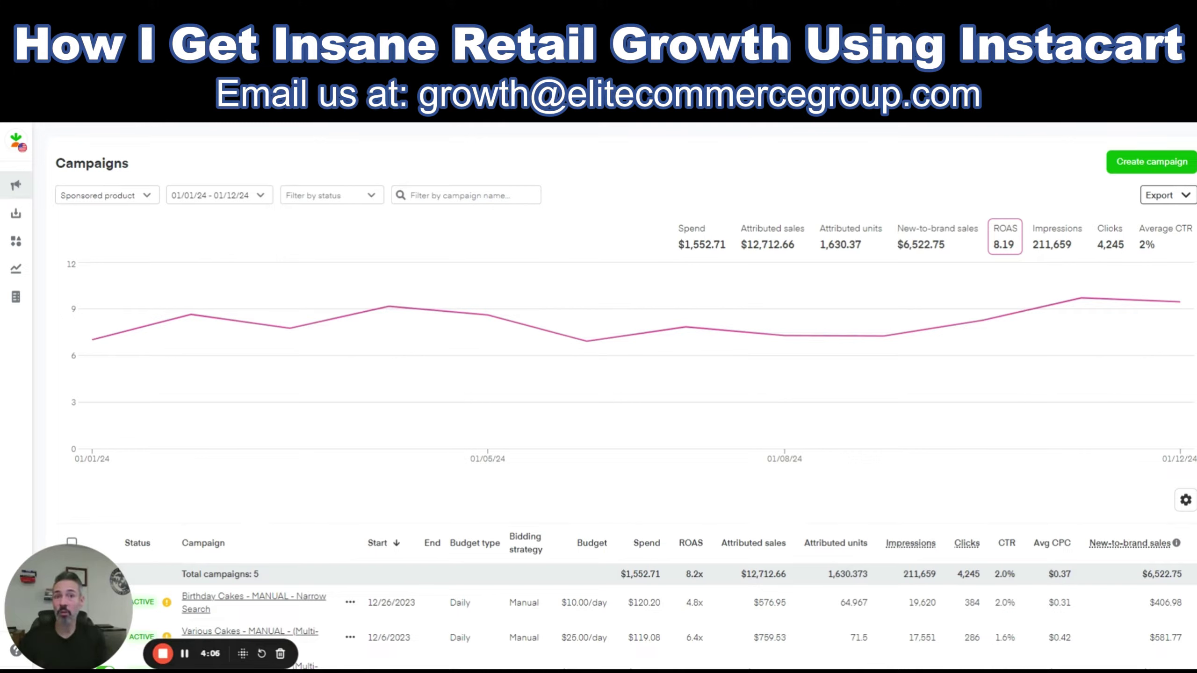
Return the campaigns report to the custom date range 09/12/23 to 10/26/23
click(229, 202)
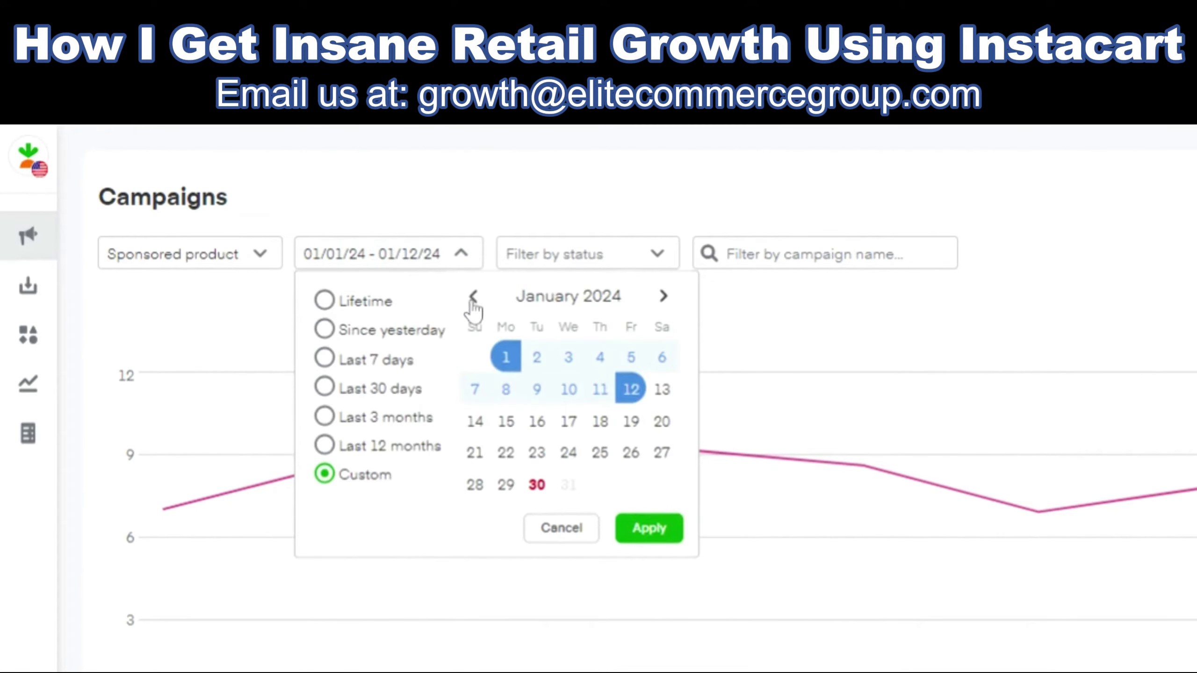
click(473, 296)
click(473, 296)
click(473, 296)
click(472, 296)
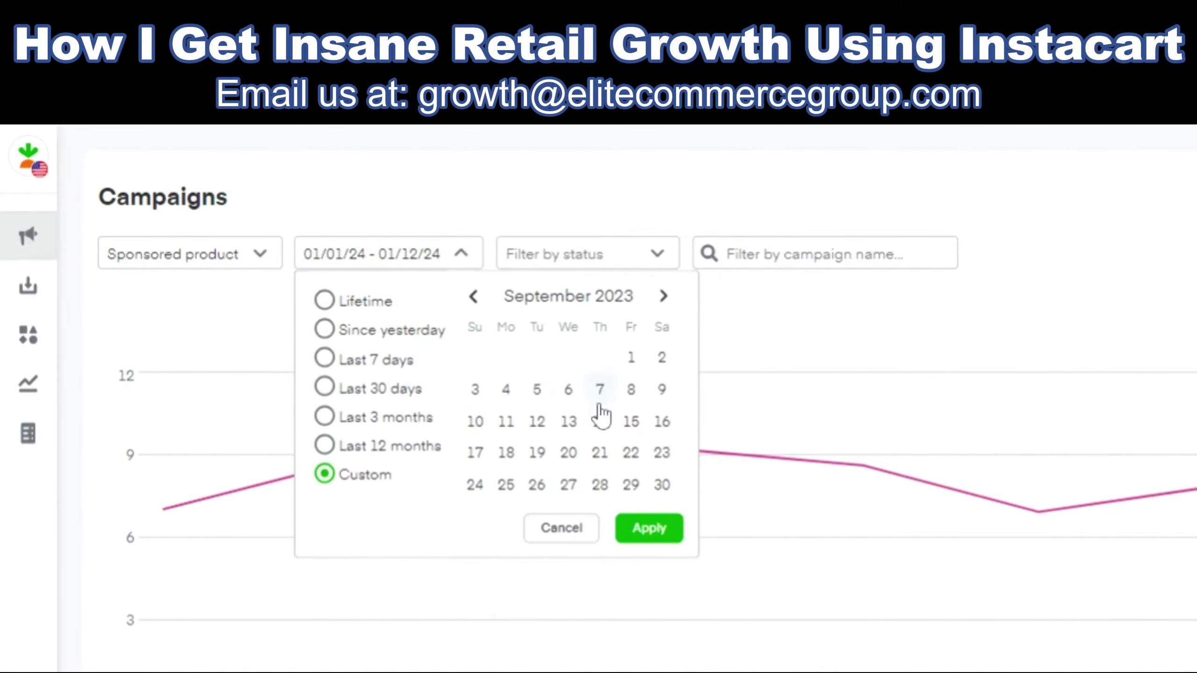
click(537, 425)
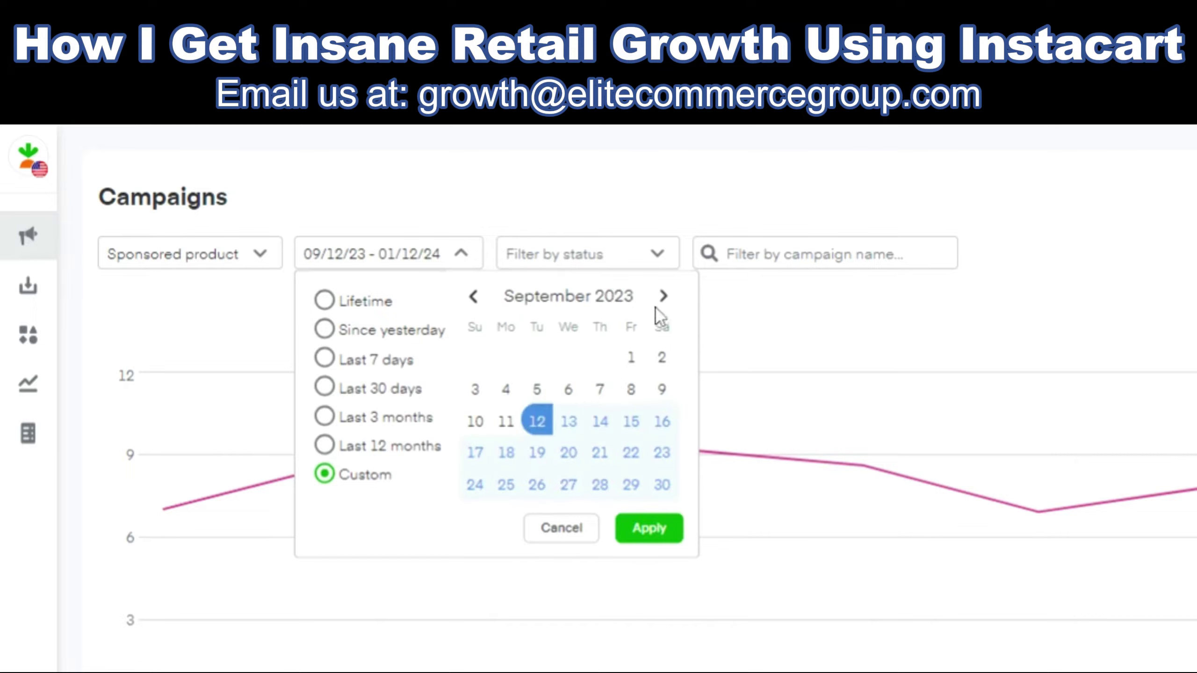
click(664, 296)
click(603, 455)
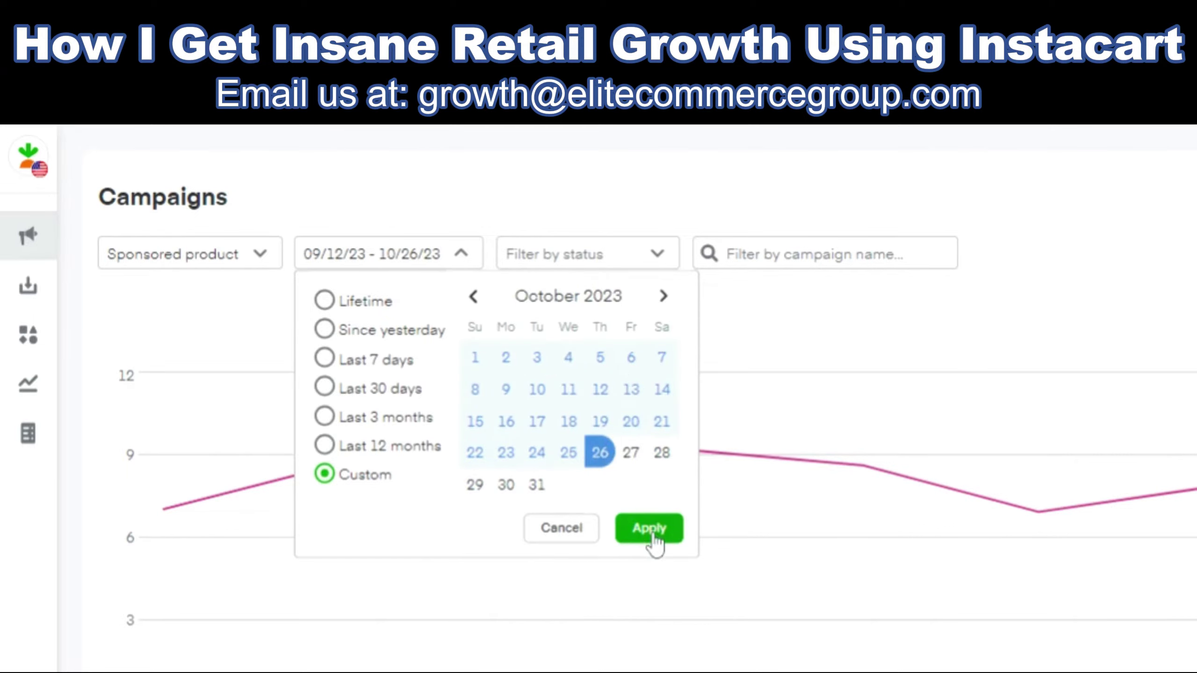
click(668, 526)
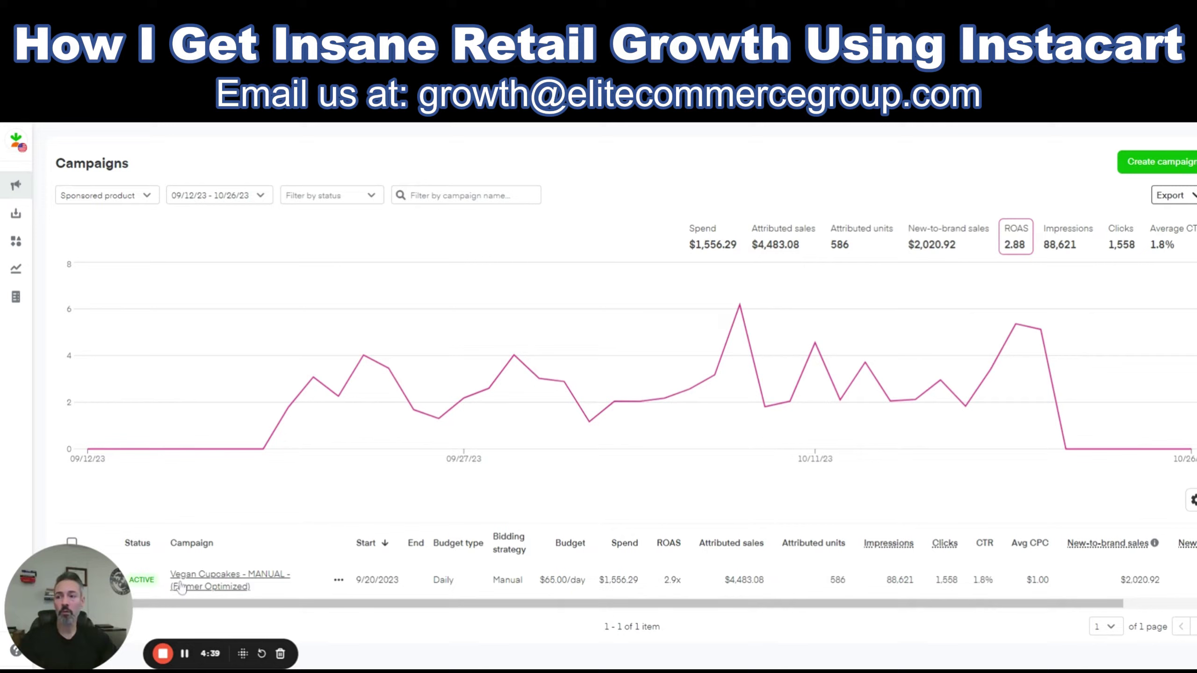
Open the ad group of the Vegan Cupcakes - MANUAL - (Former Optimized) campaign and examine its keyword bids and performance
click(210, 587)
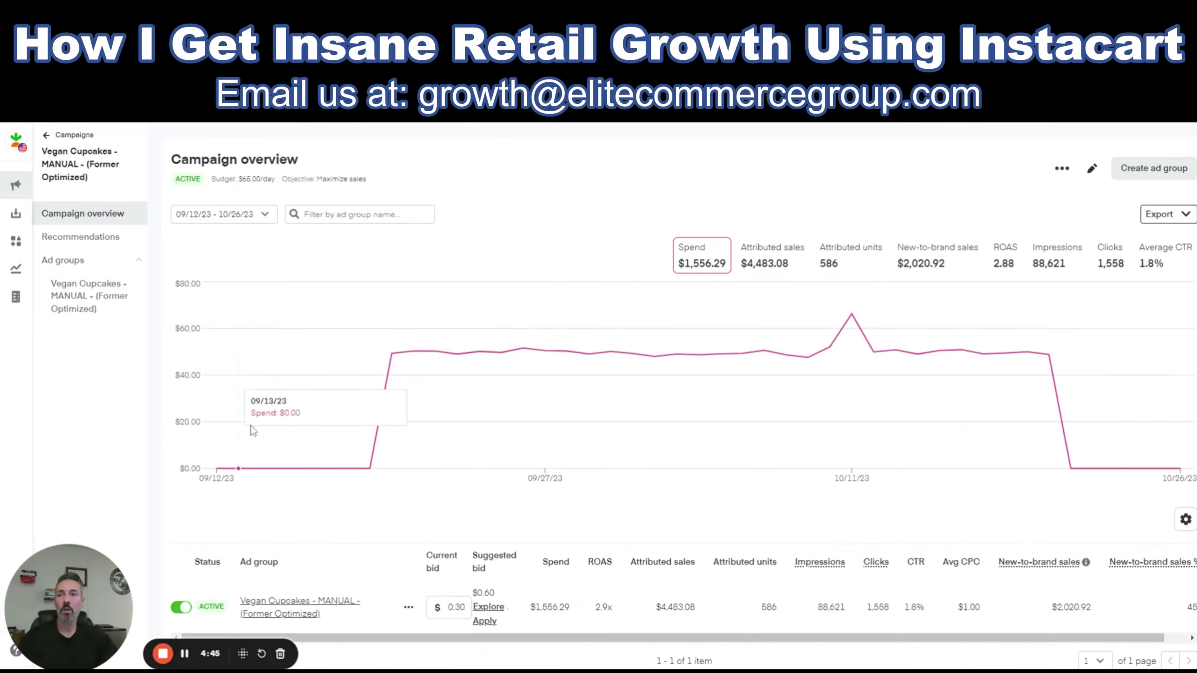
scroll(259, 471, down, 1)
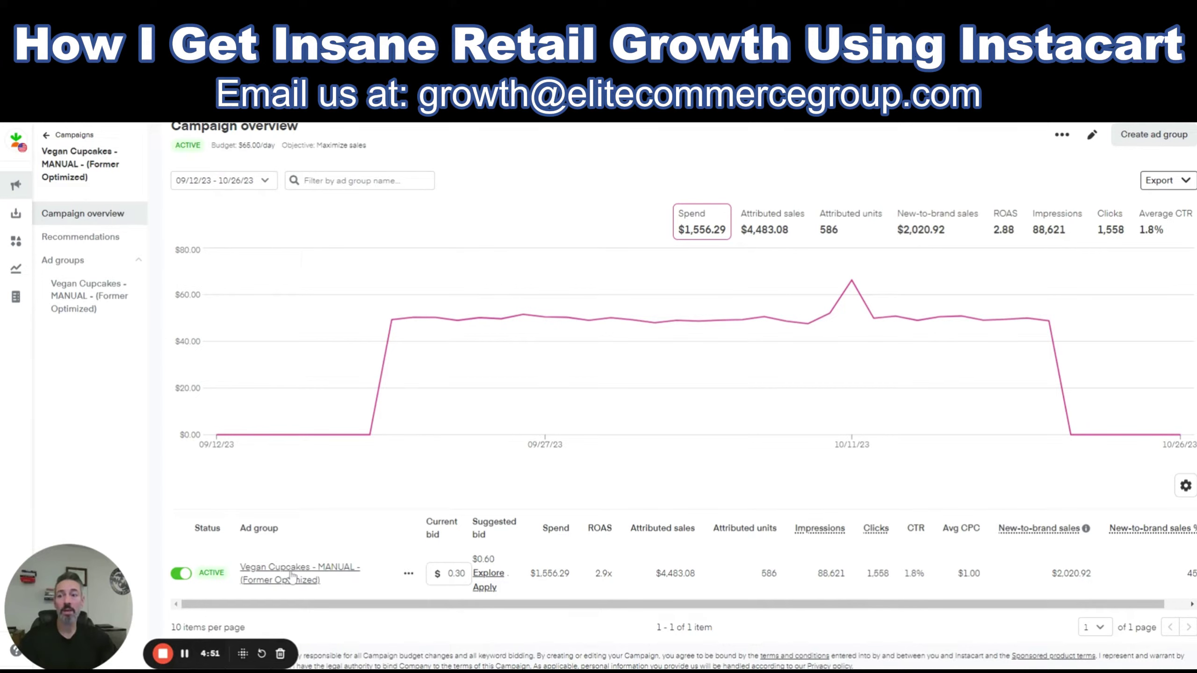
click(291, 574)
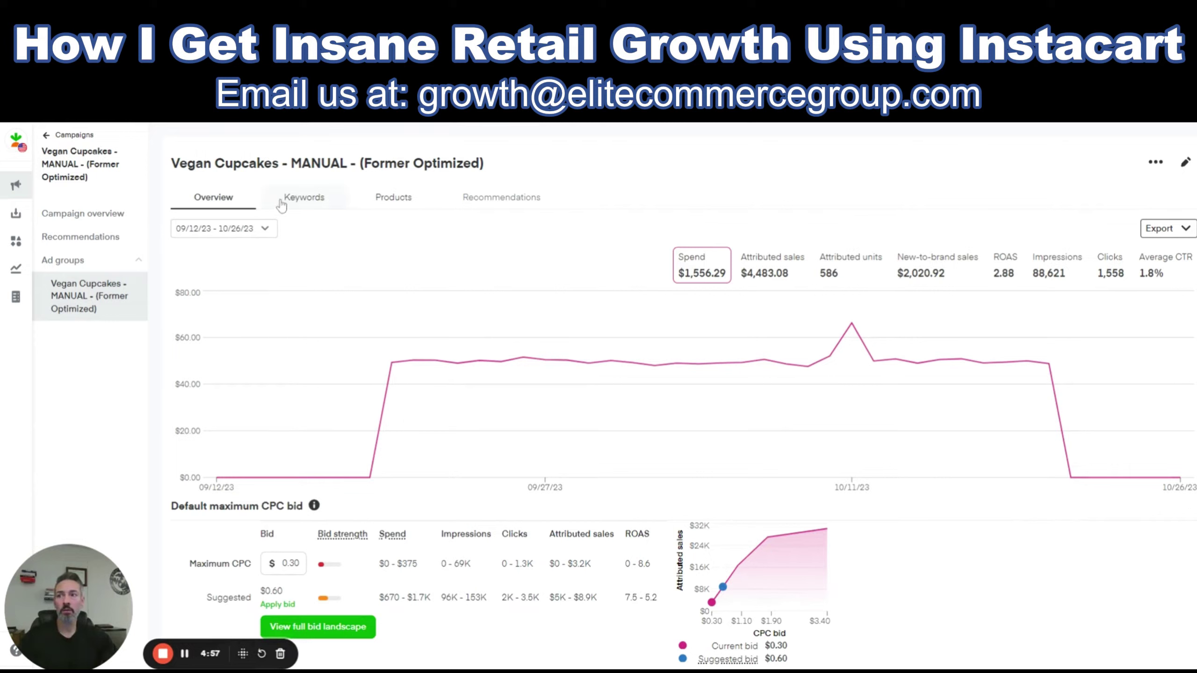
click(307, 201)
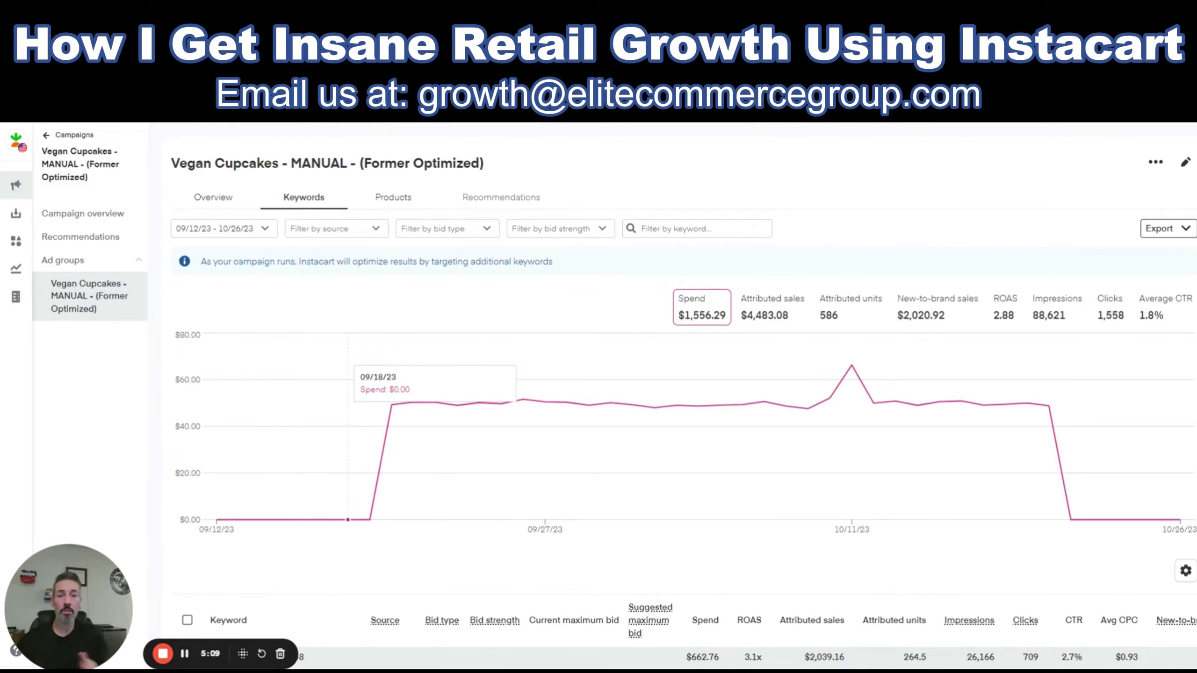
scroll(519, 438, down, 7)
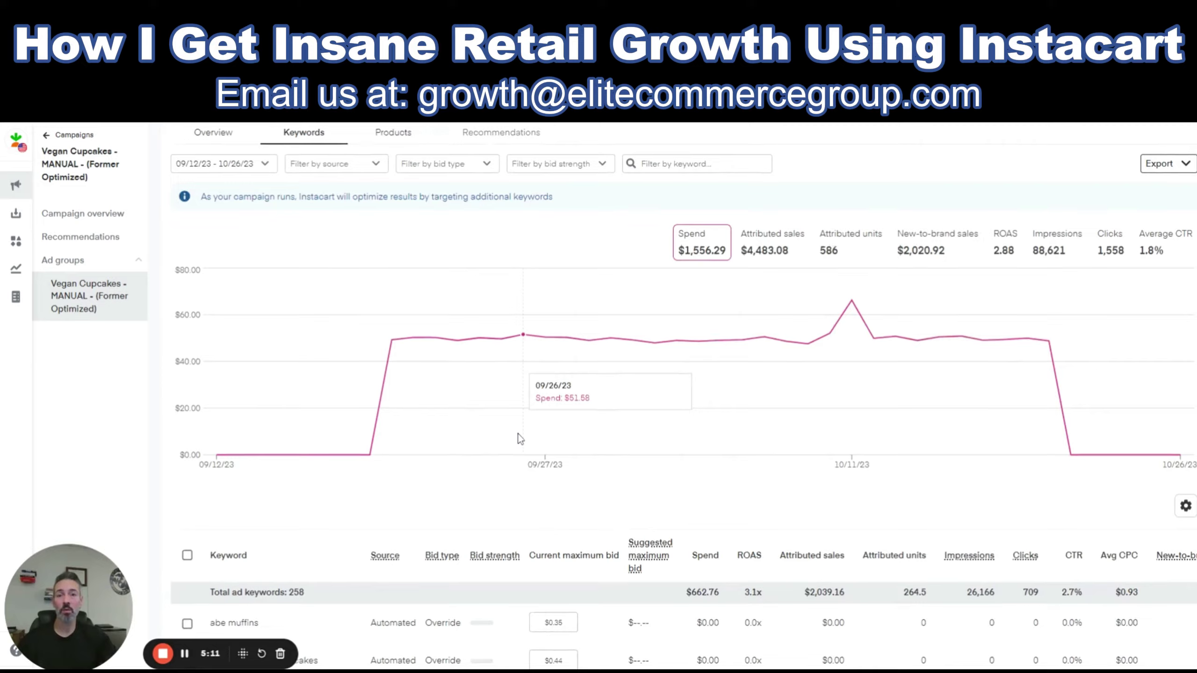
scroll(519, 446, down, 1)
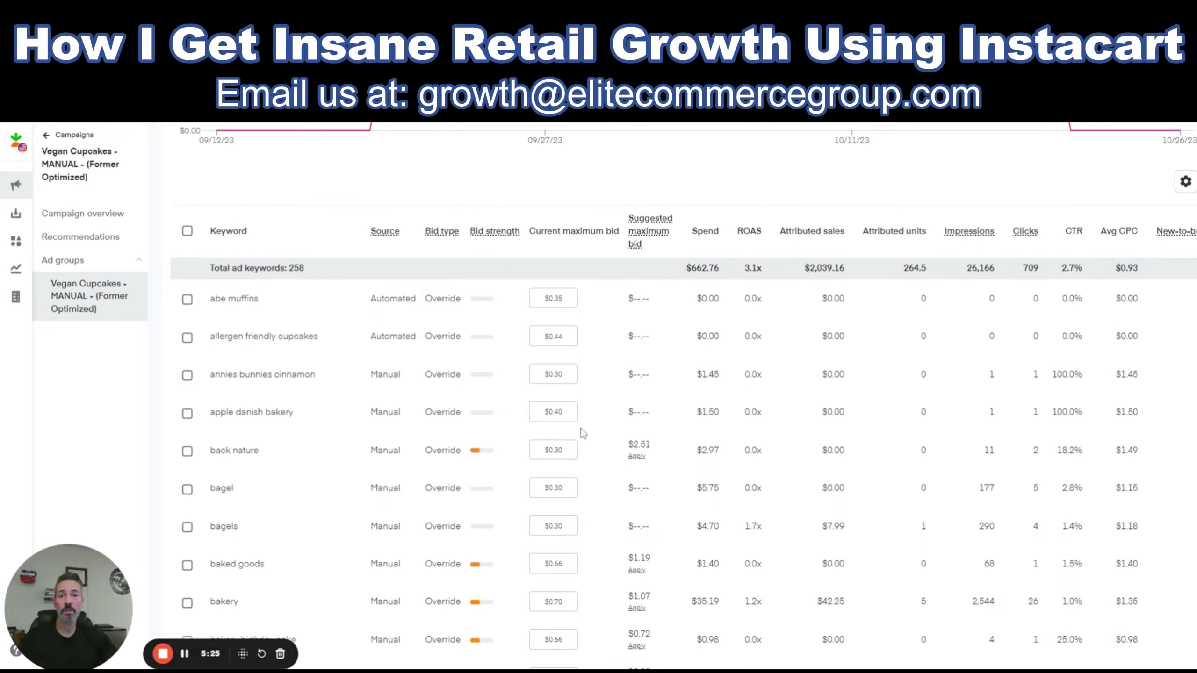
Look further through the keyword bids of the Vegan Cupcakes ad group for 09/12/23 to 10/26/23 and return to its spend chart
scroll(614, 503, up, 8)
scroll(614, 504, down, 17)
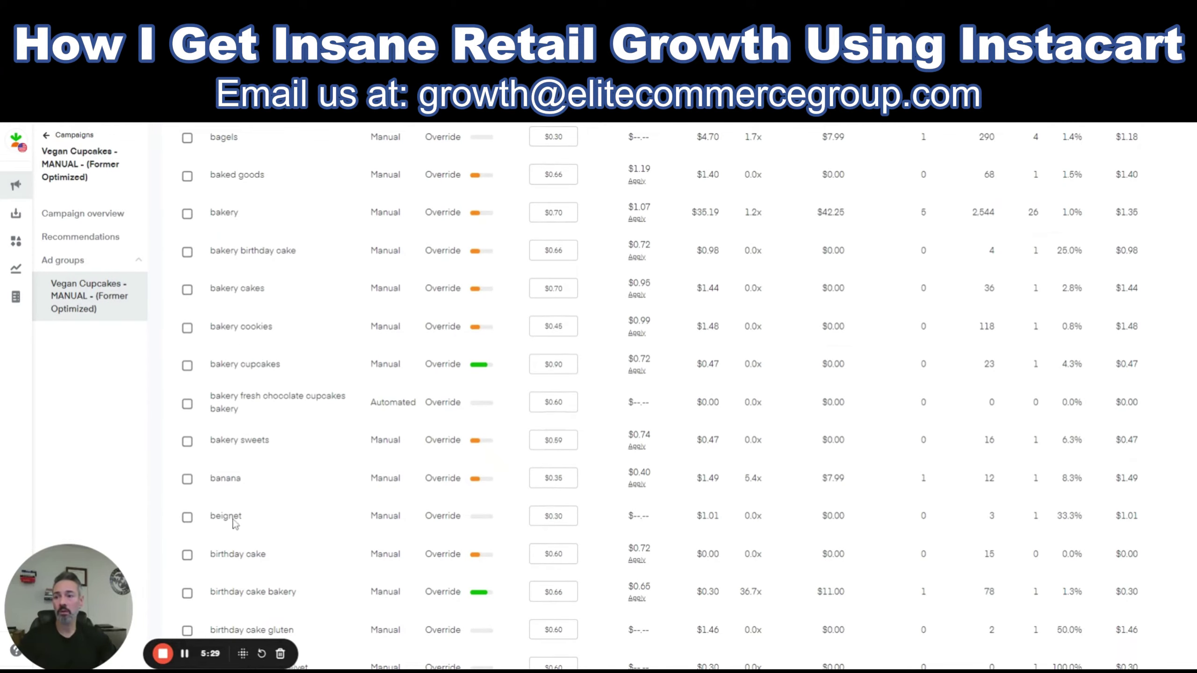
scroll(433, 449, up, 17)
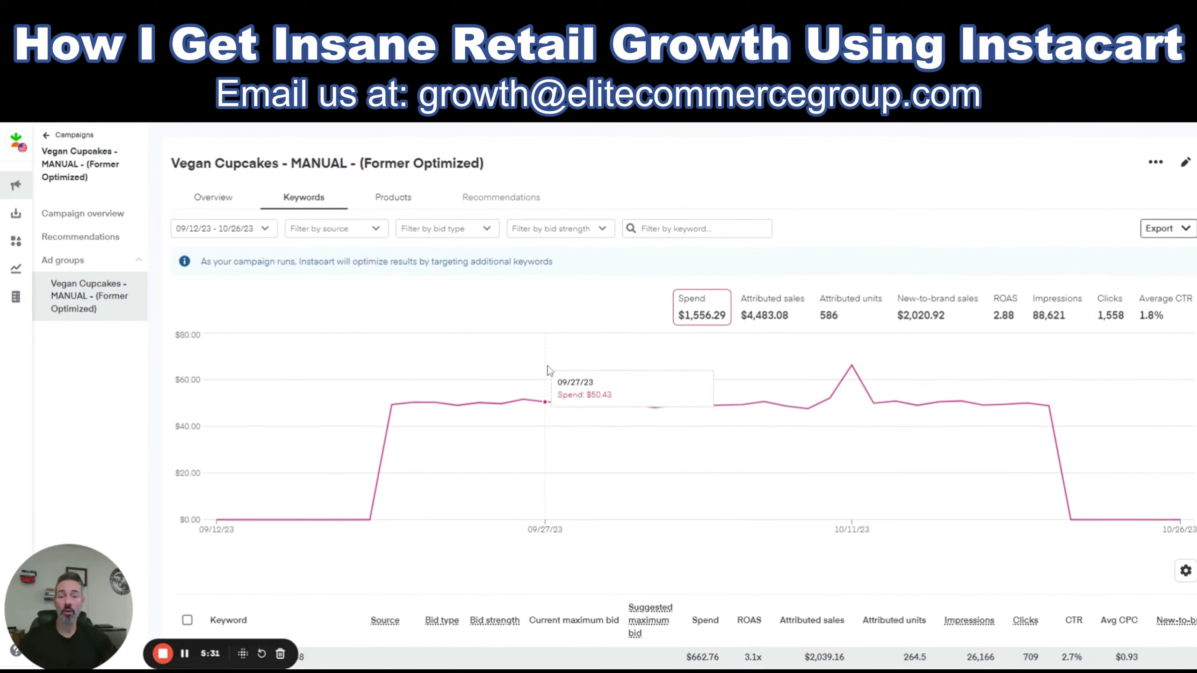
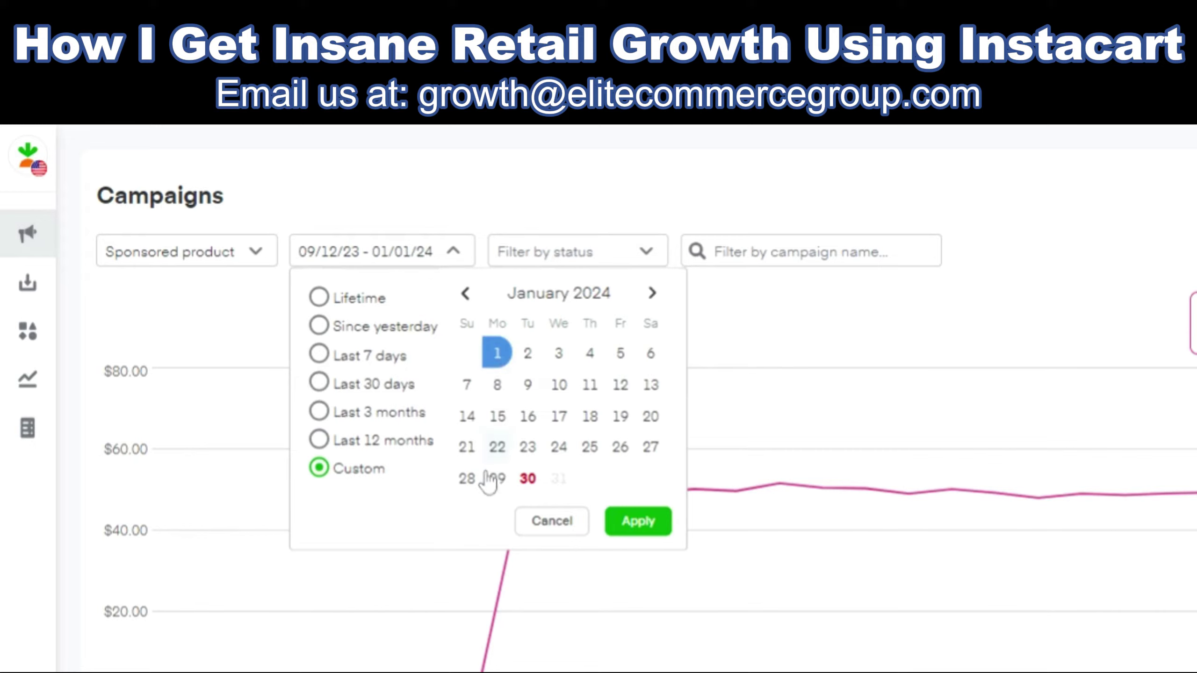
Set the campaigns report's custom date range to 01/01/24 through 01/28/24
click(469, 480)
click(496, 352)
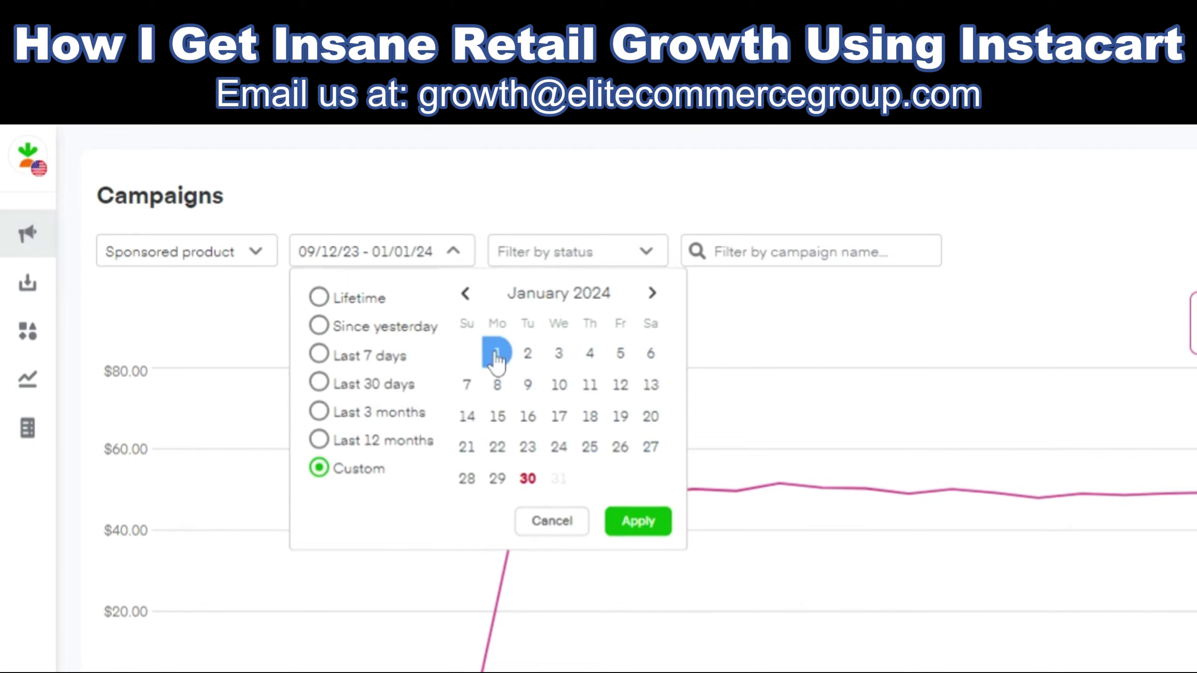
click(467, 478)
click(654, 523)
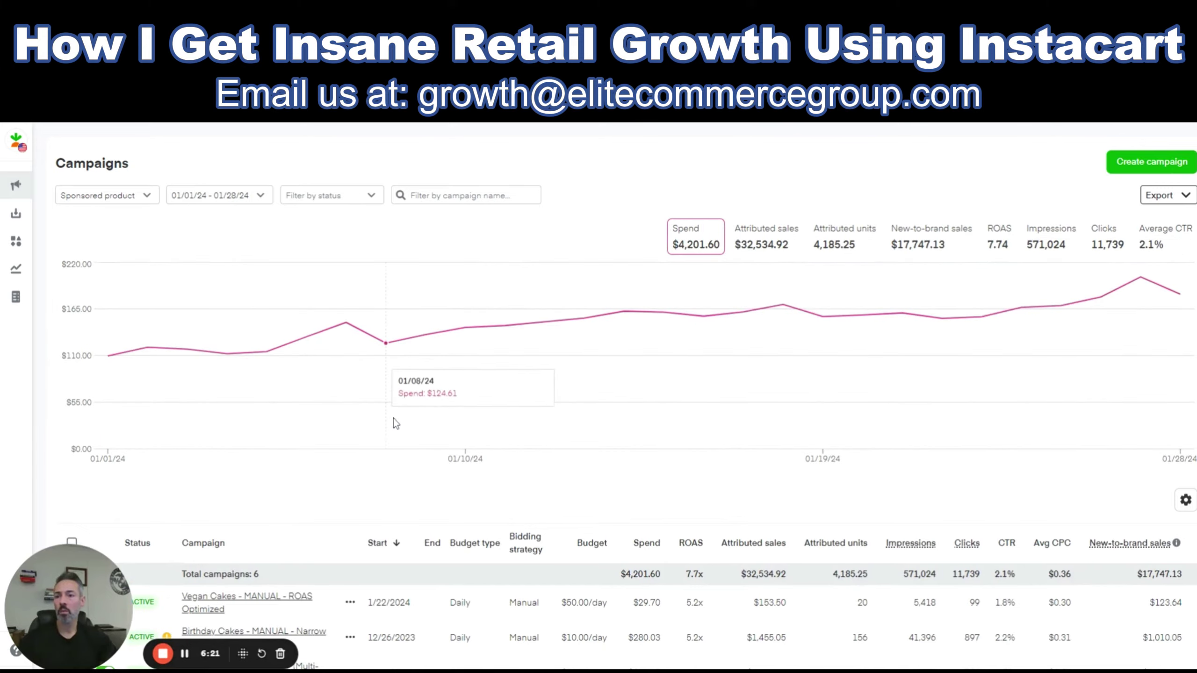
Open the keywords of the Cupcakes - MANUAL - (Multi-Search) ad group, look through their bids and highlight the total keyword count
scroll(391, 429, down, 3)
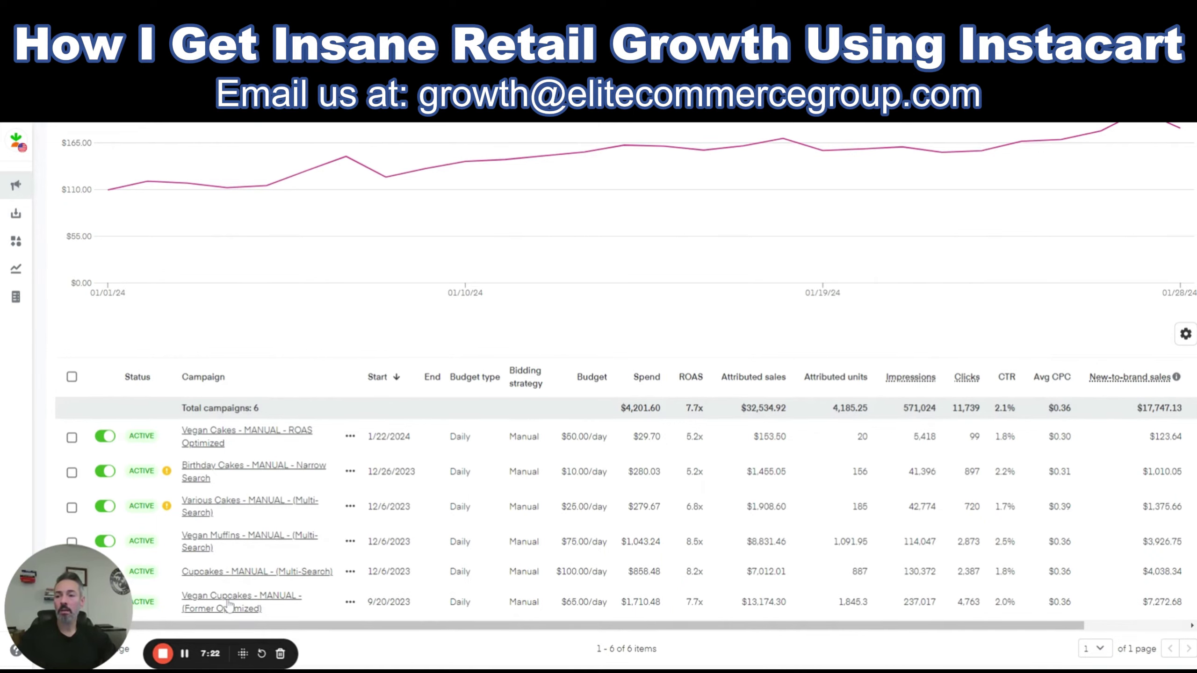
click(237, 572)
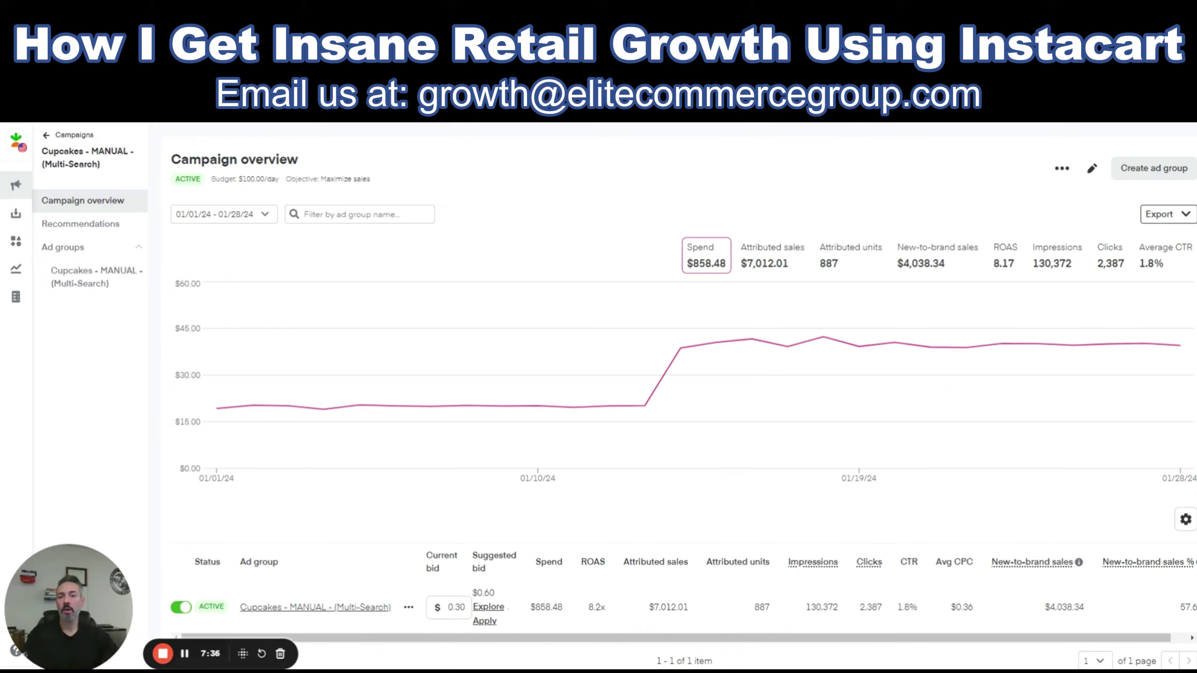
click(311, 607)
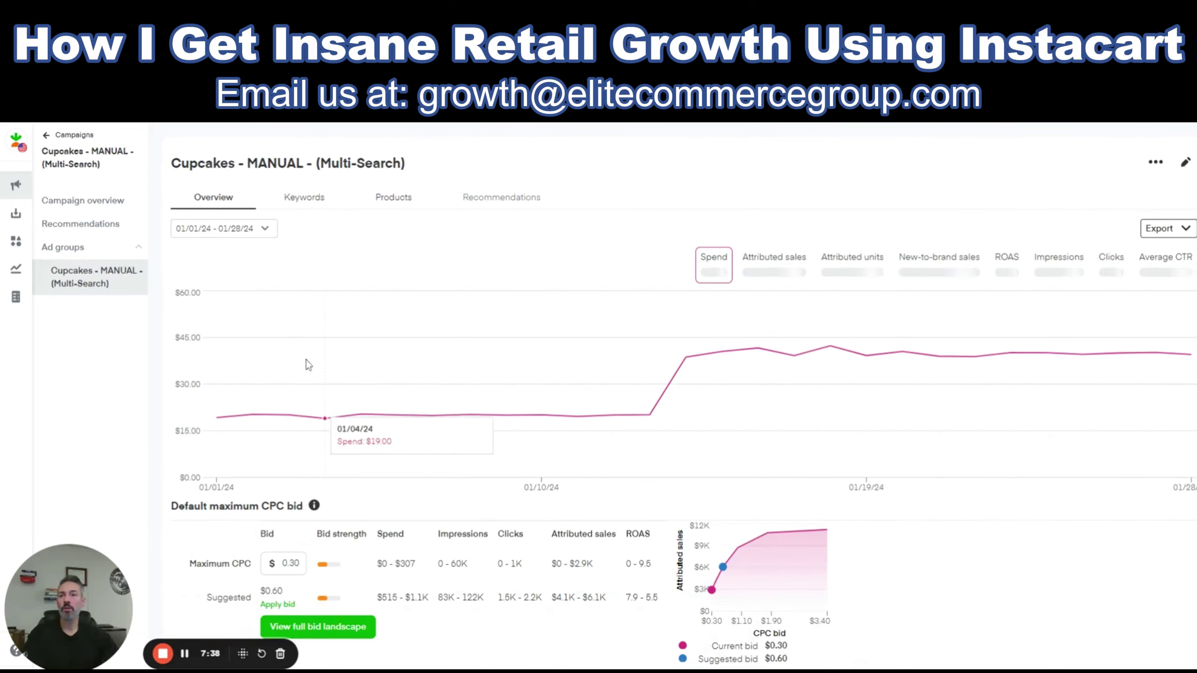
click(305, 201)
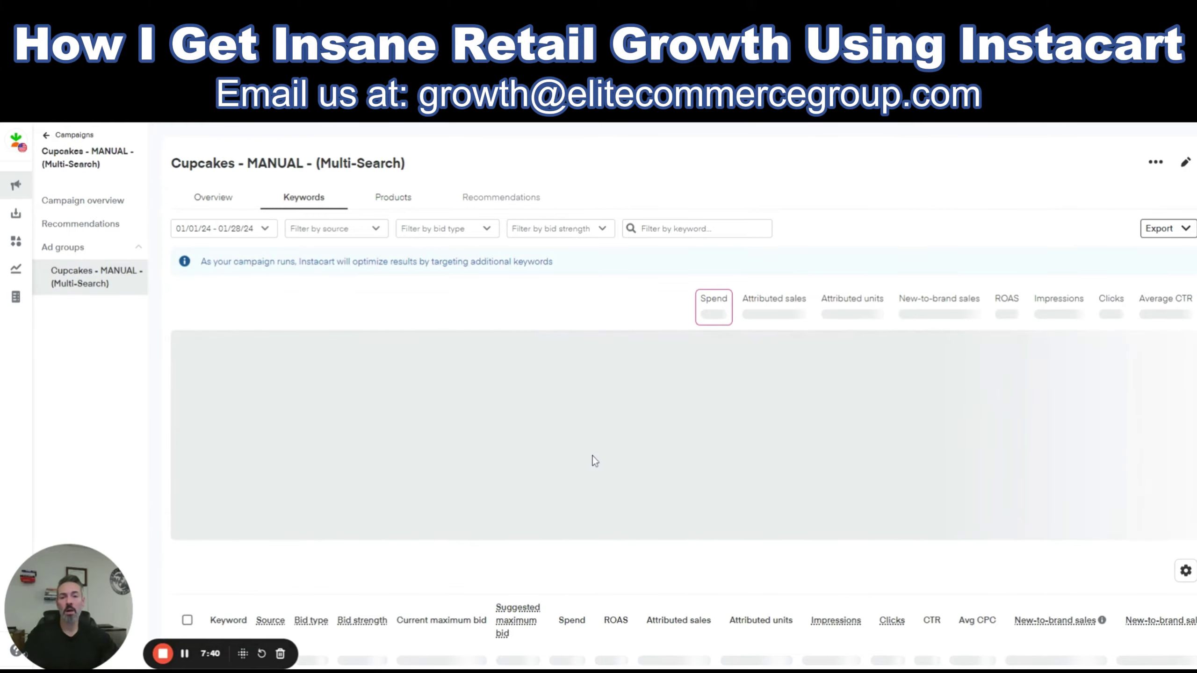
scroll(593, 457, down, 15)
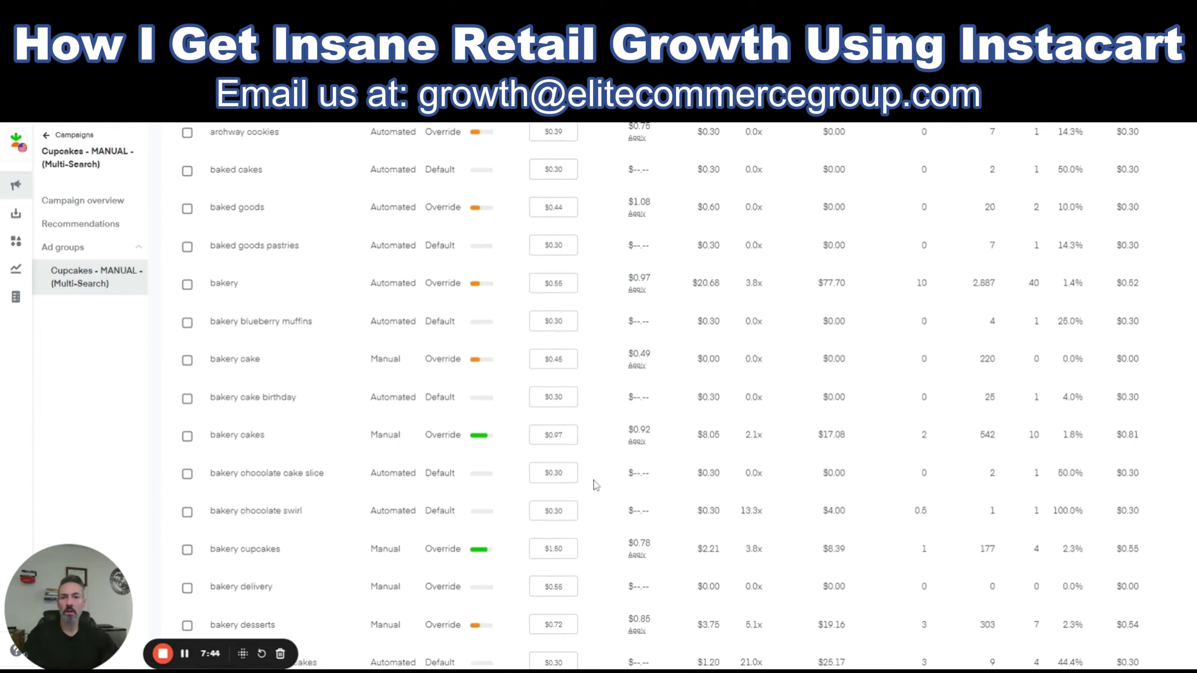
scroll(594, 484, down, 15)
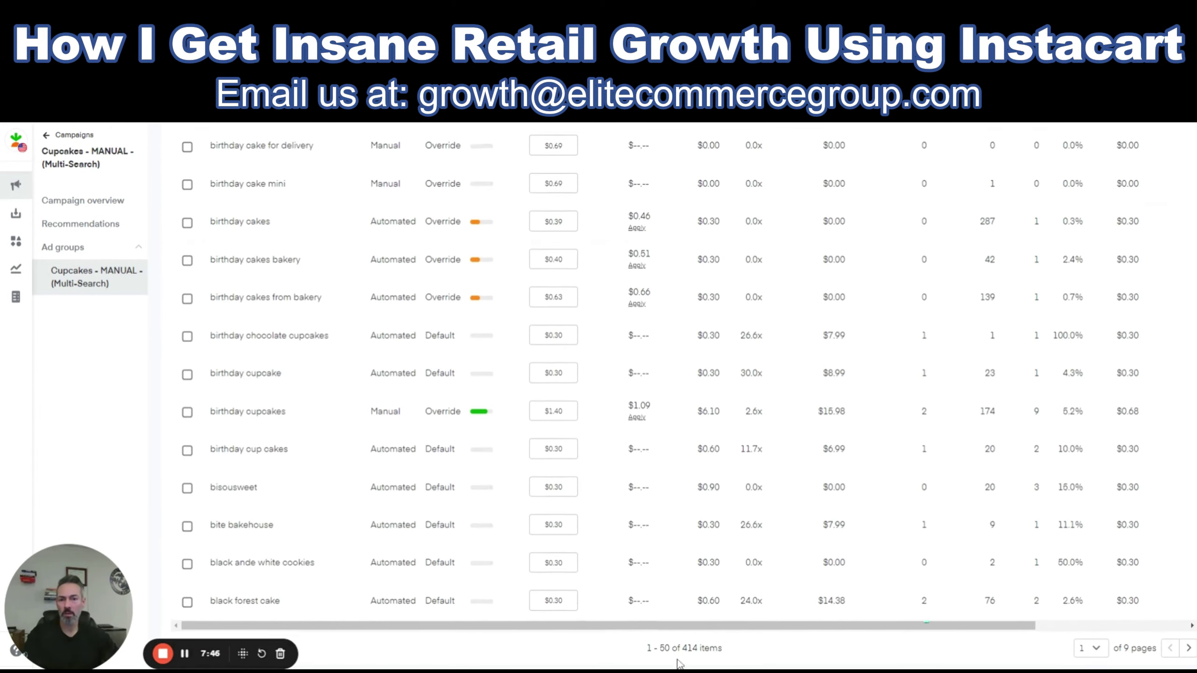
double_click(690, 649)
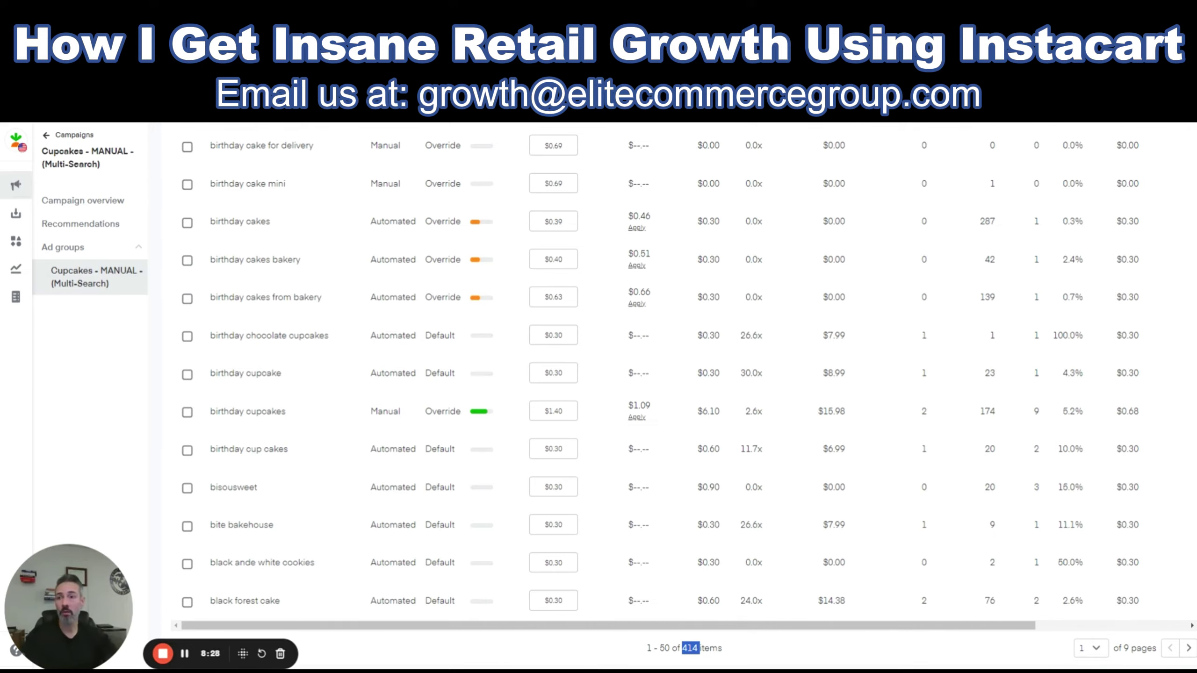
Return to the campaigns list and open the keywords of the Vegan Cupcakes - MANUAL - (Former Optimized) ad group
scroll(527, 628, up, 1)
scroll(528, 628, up, 15)
key(alt+Left)
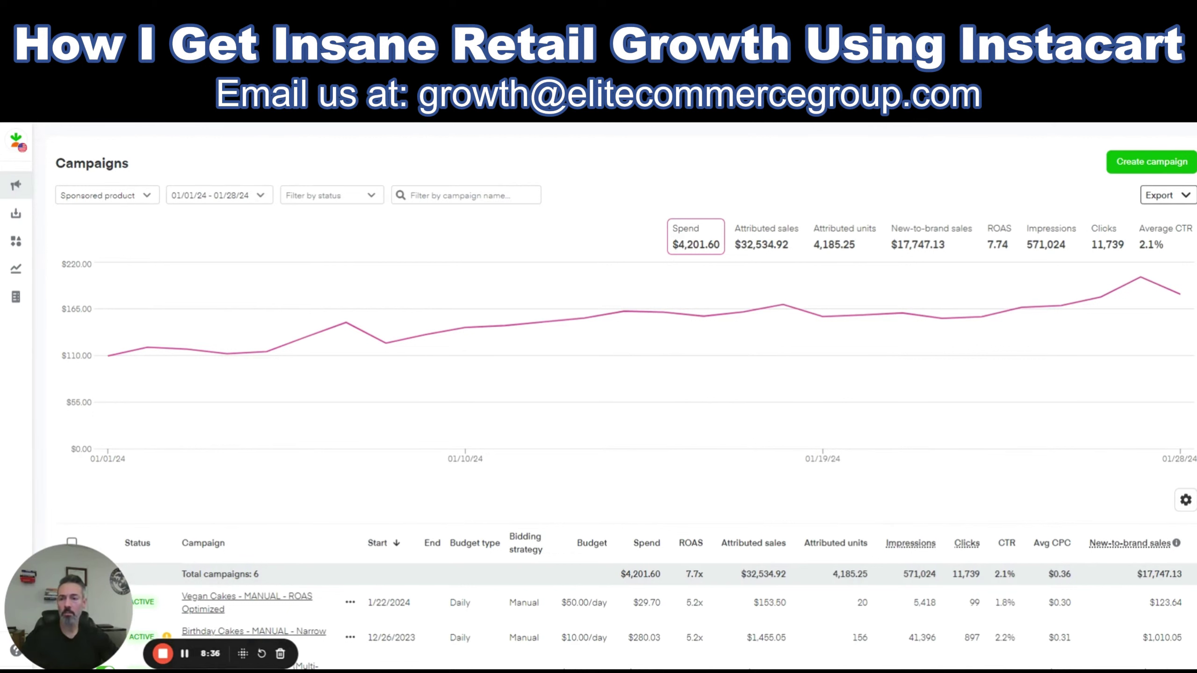
scroll(501, 542, down, 4)
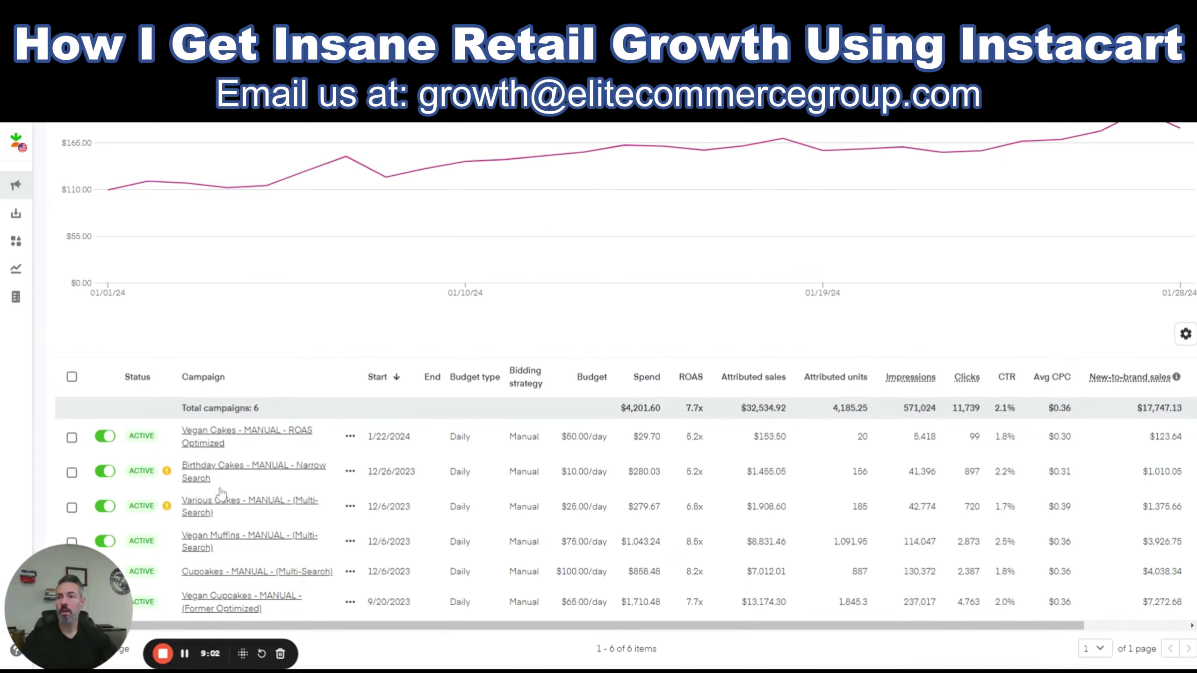
click(227, 608)
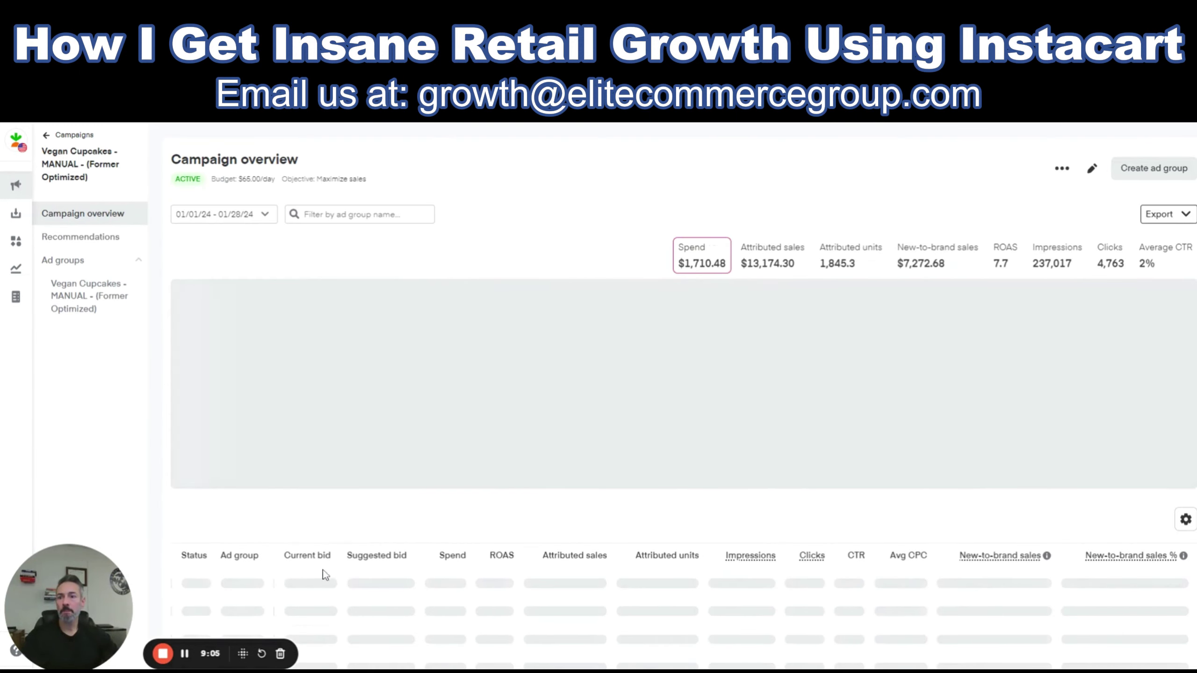
click(292, 617)
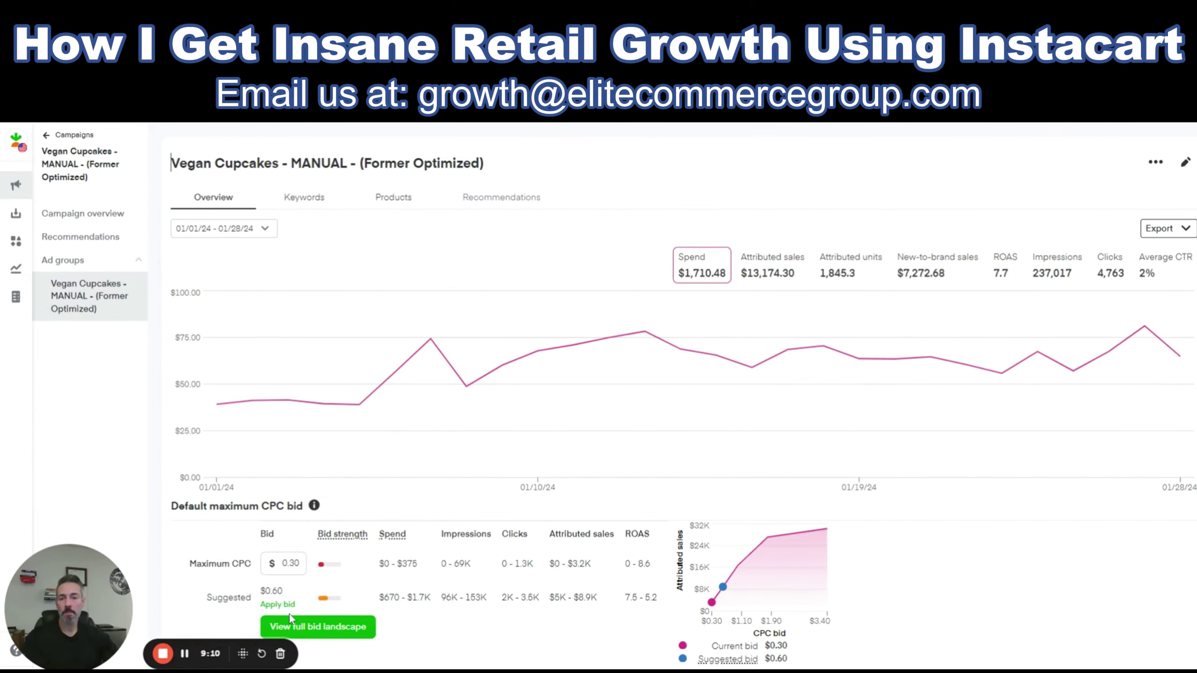
click(303, 198)
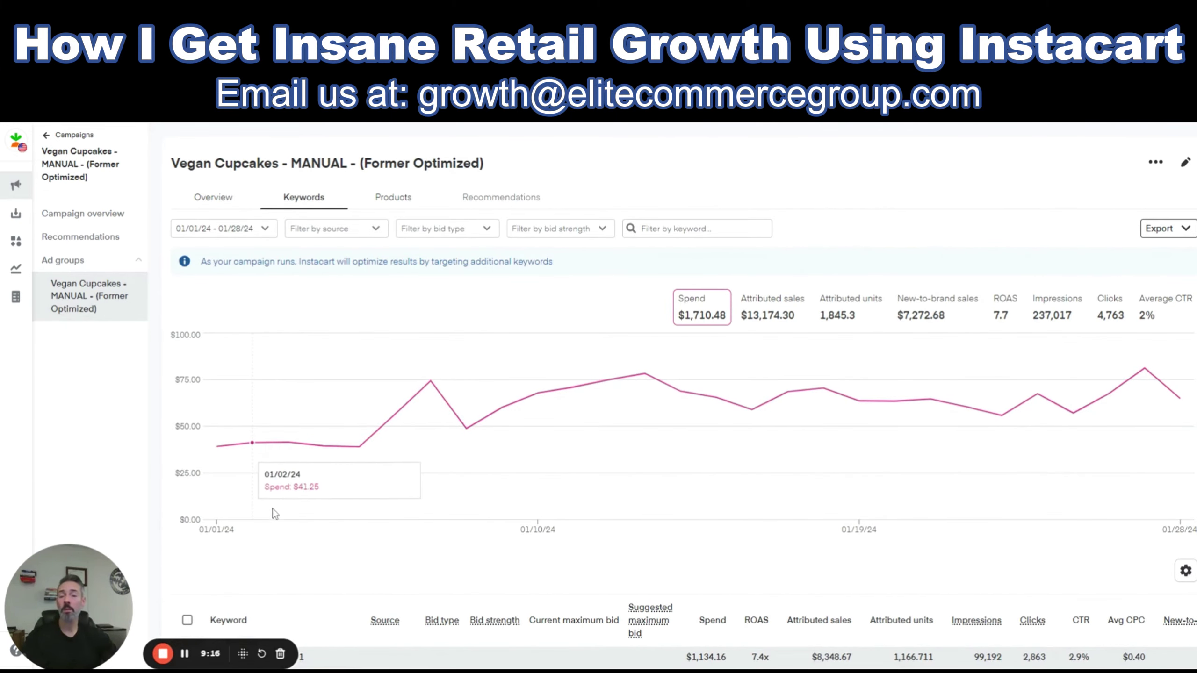
Sort the Vegan Cupcakes ad group's keywords by spend, highest first, and highlight the spend of the "cupcakes" keyword
scroll(277, 511, down, 7)
scroll(277, 512, up, 7)
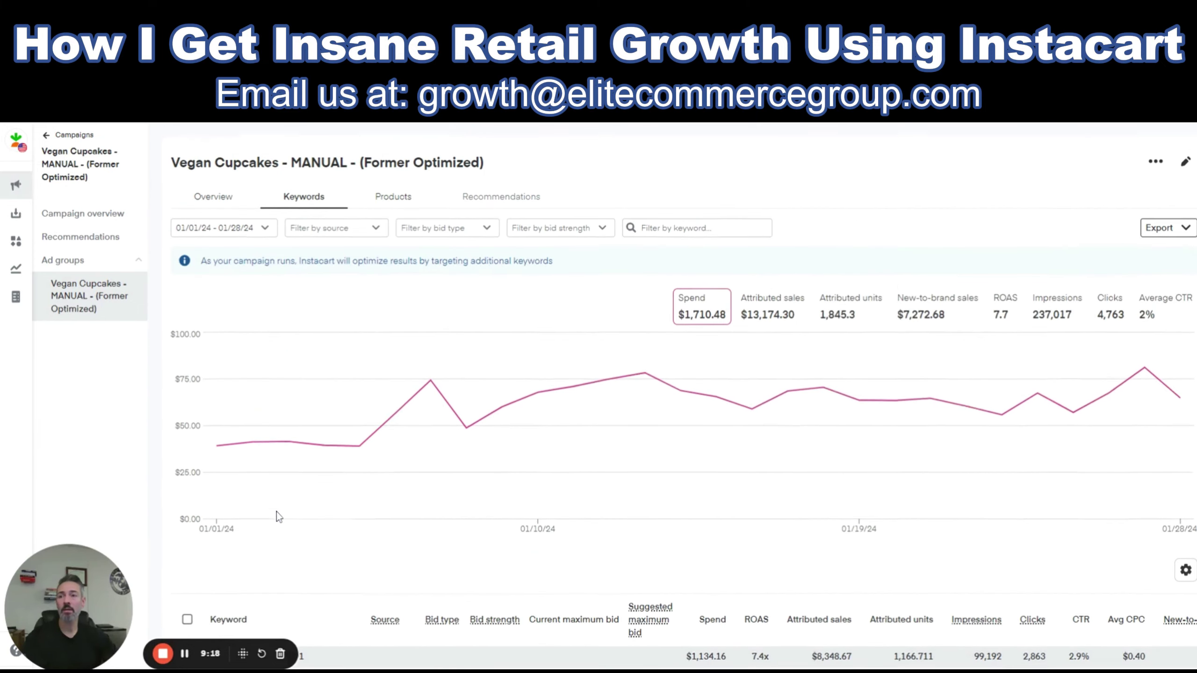
mouse_move(278, 511)
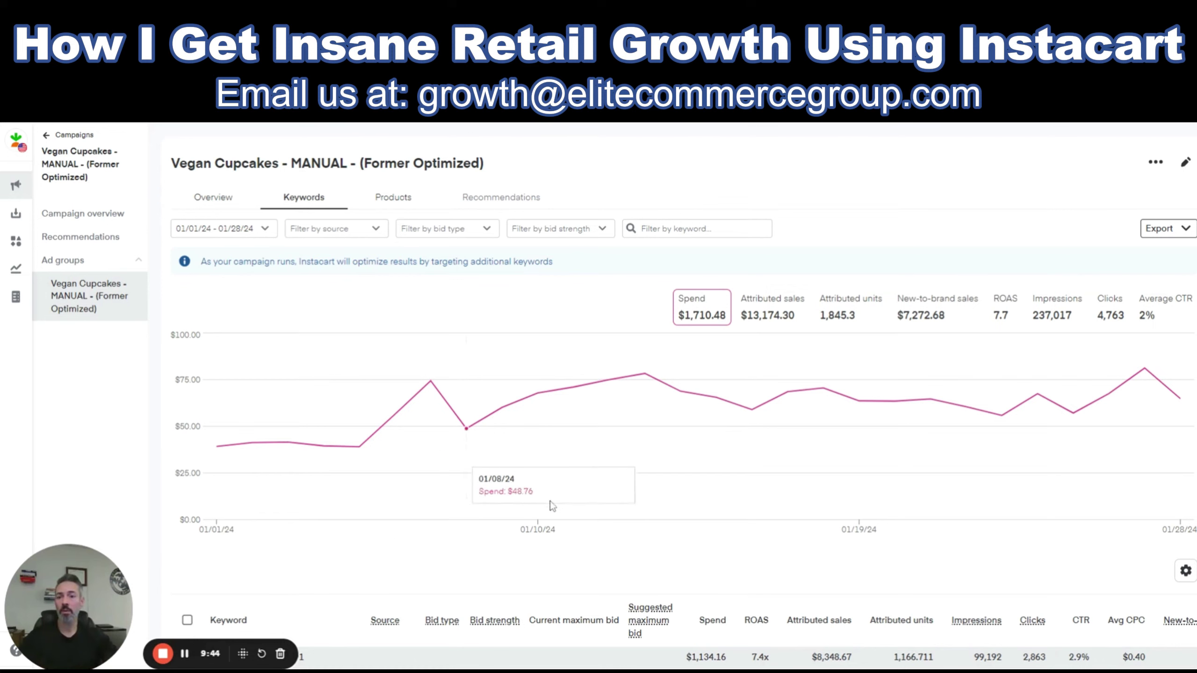
scroll(491, 518, down, 7)
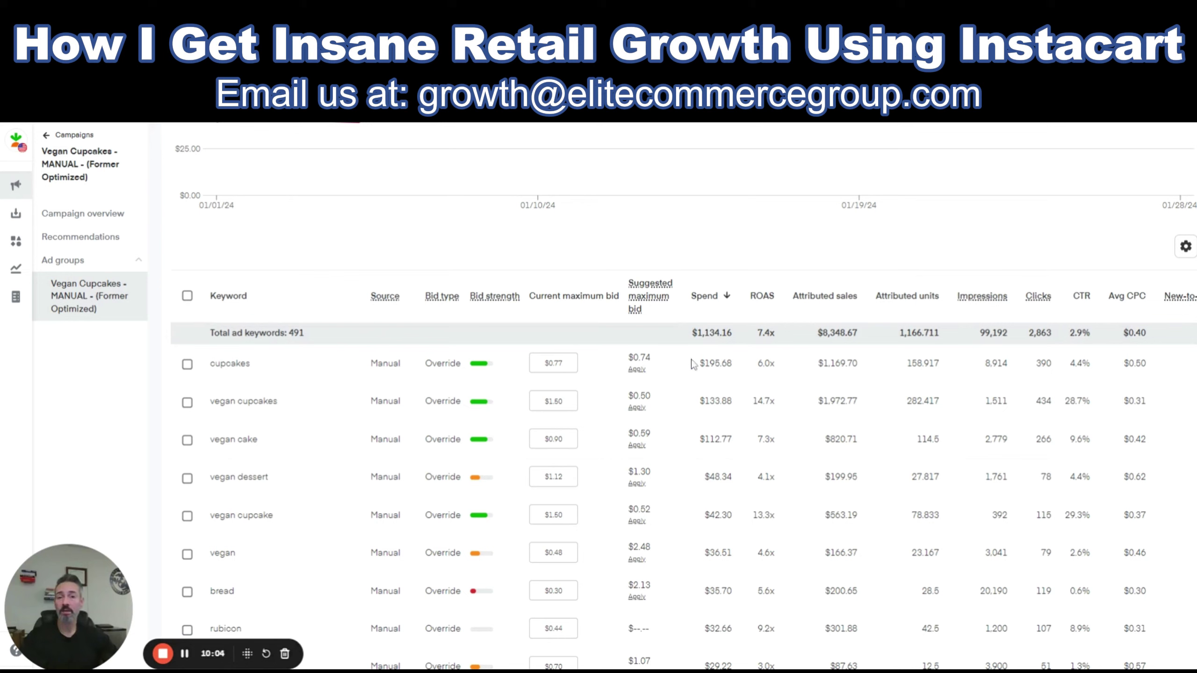
drag(739, 367, 698, 367)
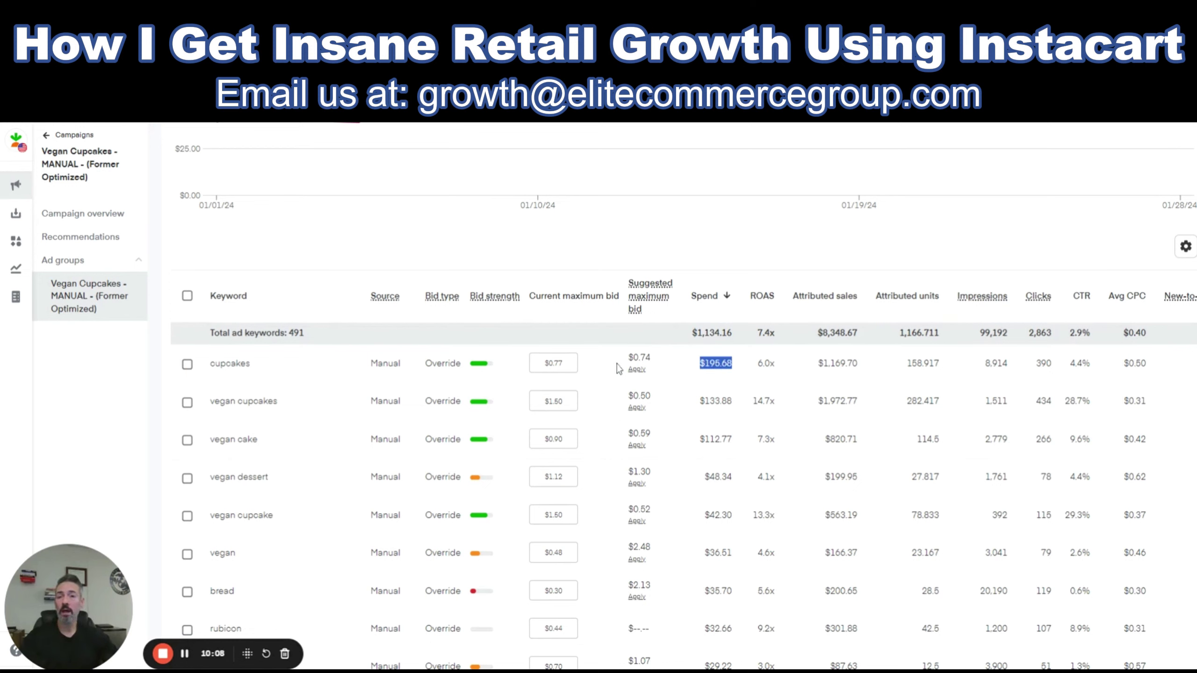